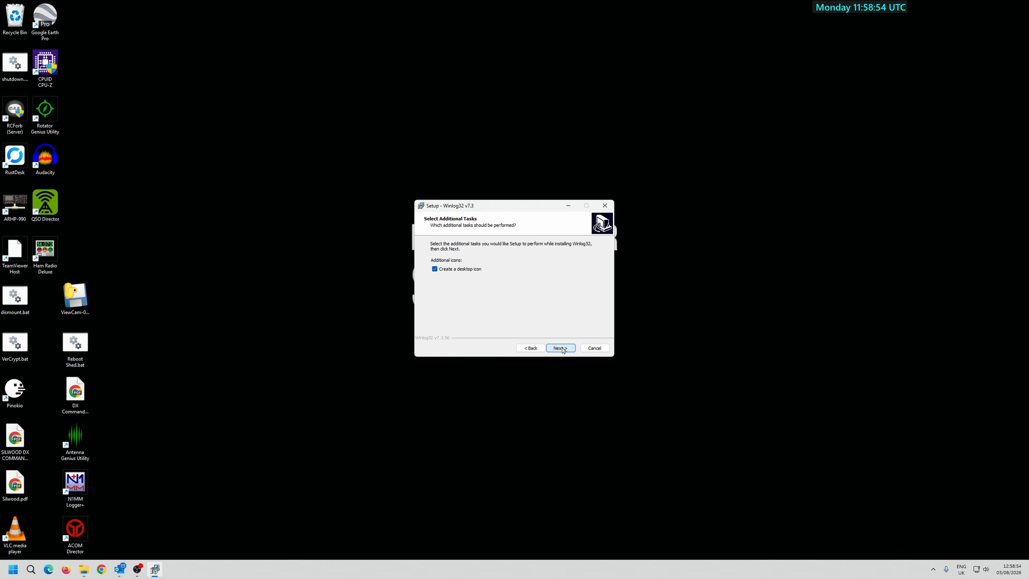
Finish installing Winlog32 v7.3 with a desktop icon and launch the program.
left_click(562, 348)
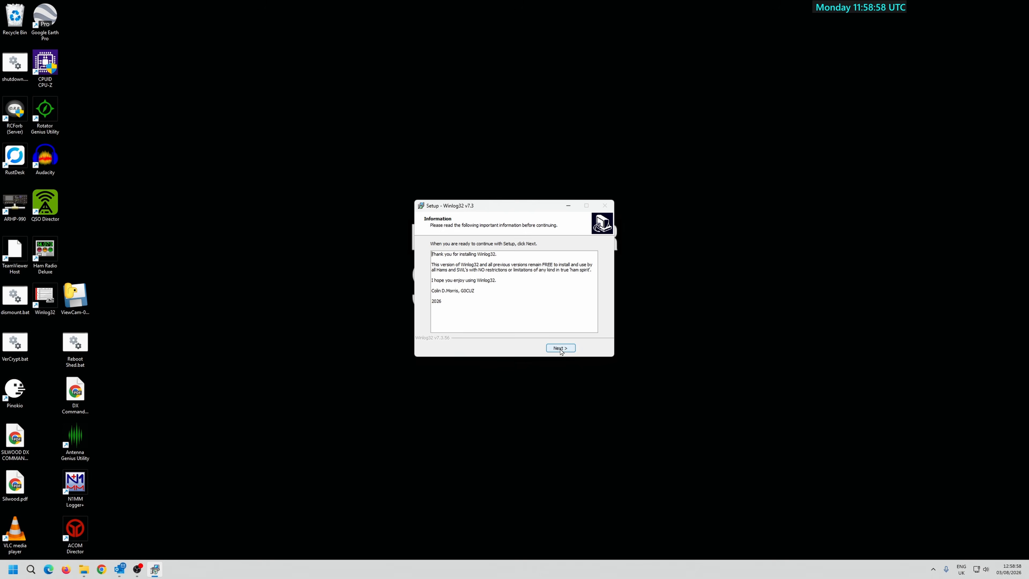
left_click(561, 348)
left_click(561, 348)
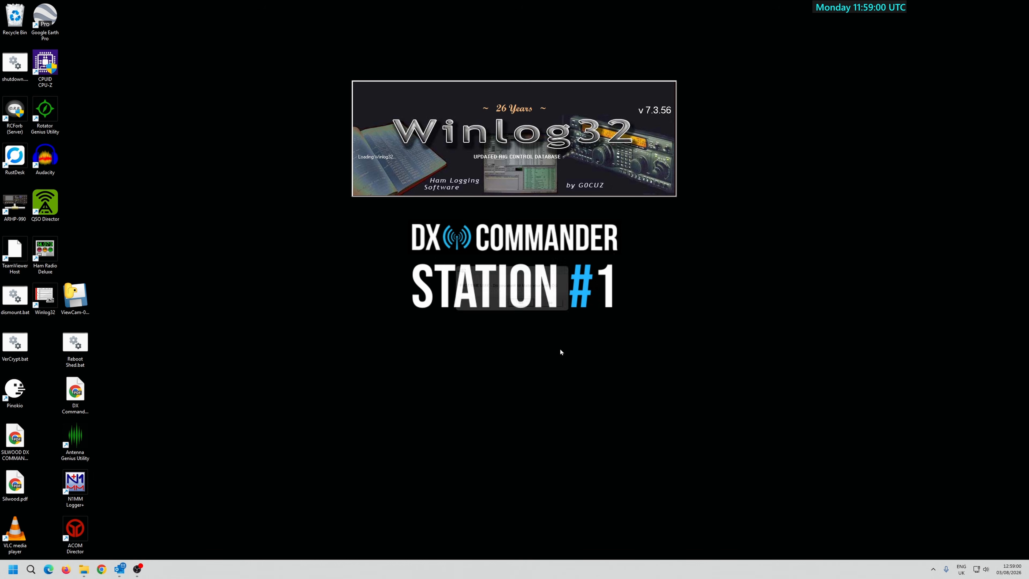
left_click(525, 306)
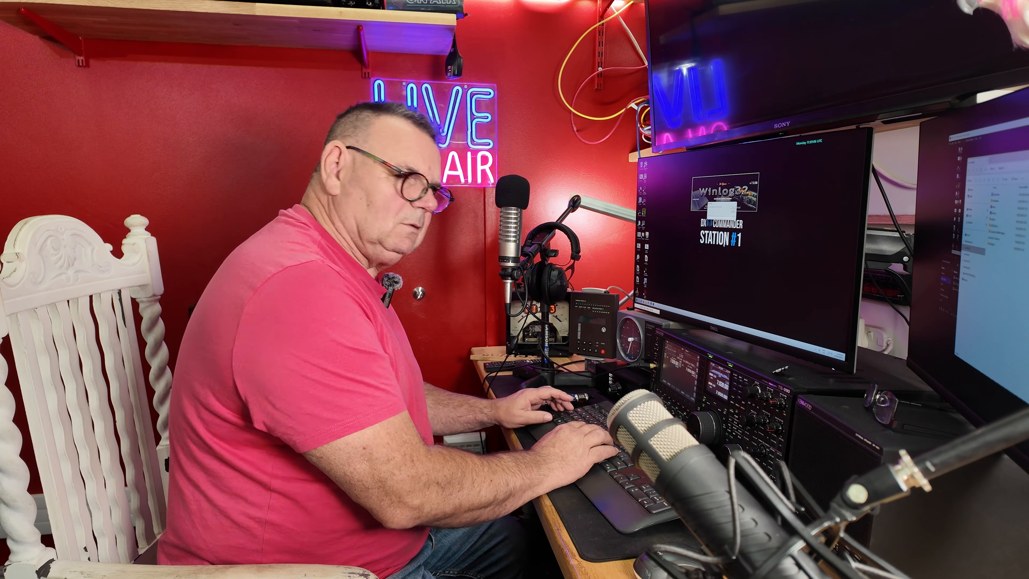
Enter the station's callsign and allow Winlog32 network access through Windows Firewall.
type("m0mcx")
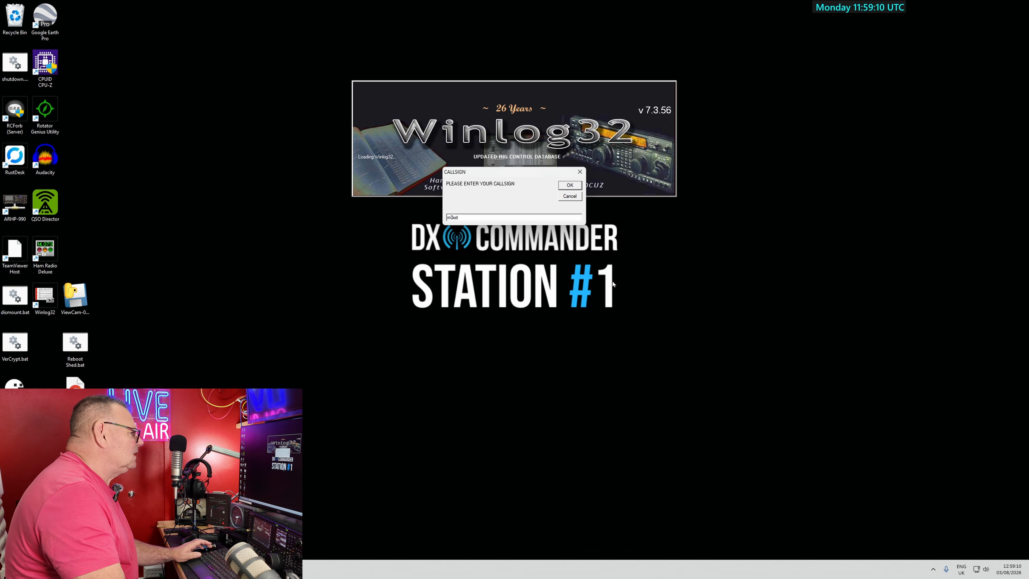
left_click(575, 188)
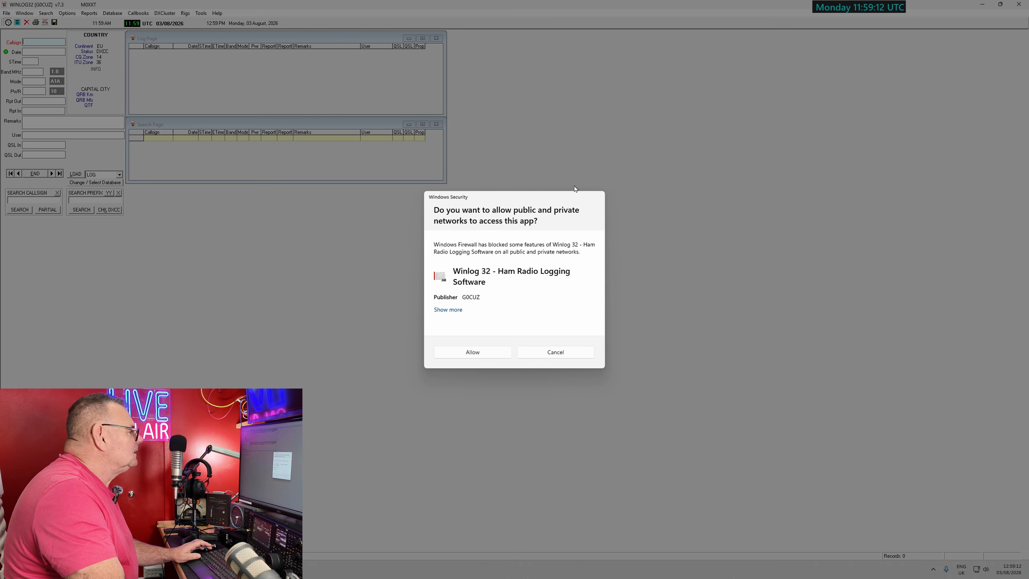
left_click(474, 352)
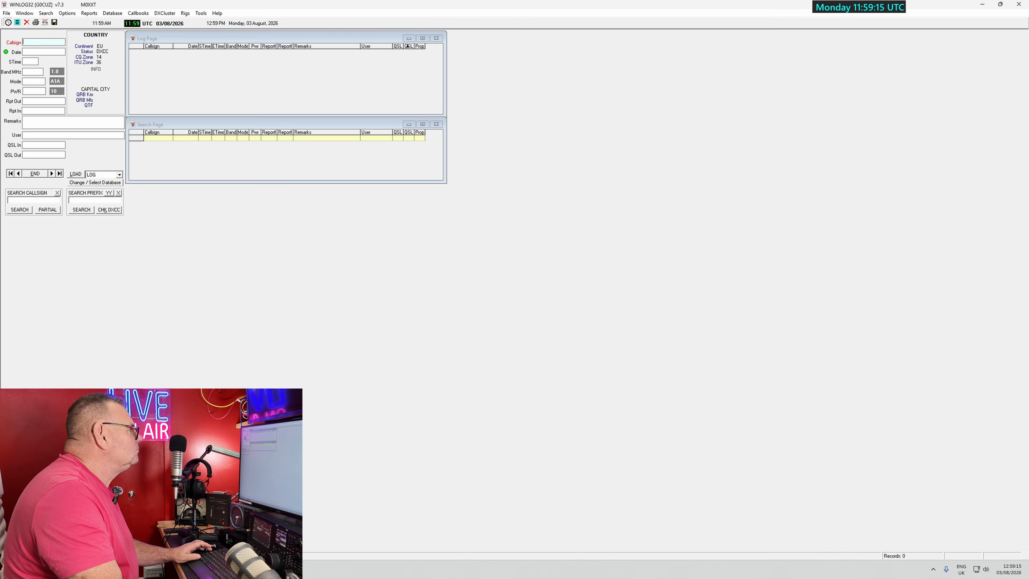
Restore the Winlog32 window from full screen, shrink it around the log pages and place it near the middle of the desktop.
double_click(453, 6)
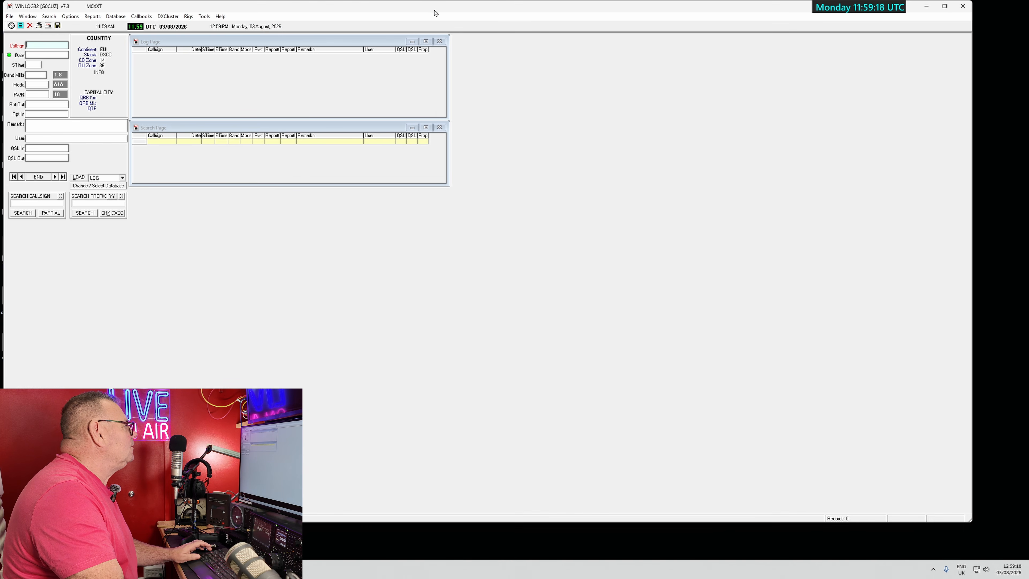
left_click_drag(436, 13, 471, 27)
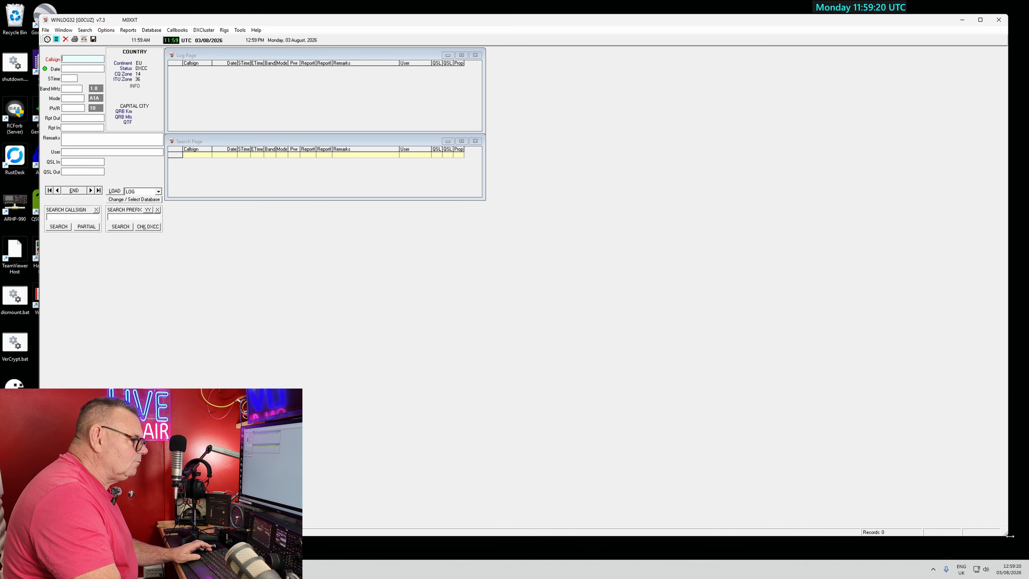
left_click_drag(1009, 536, 556, 290)
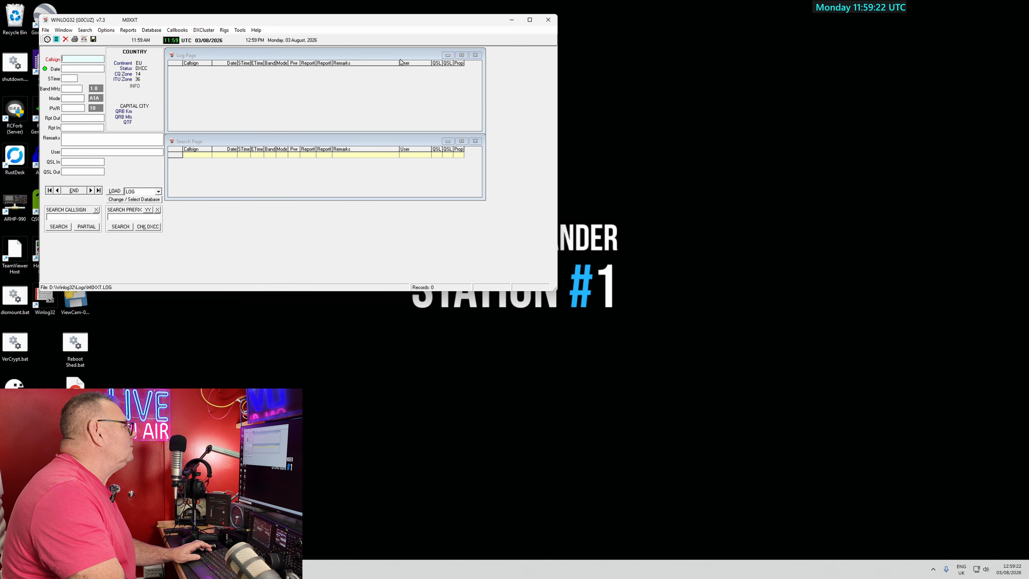
left_click_drag(368, 25, 563, 110)
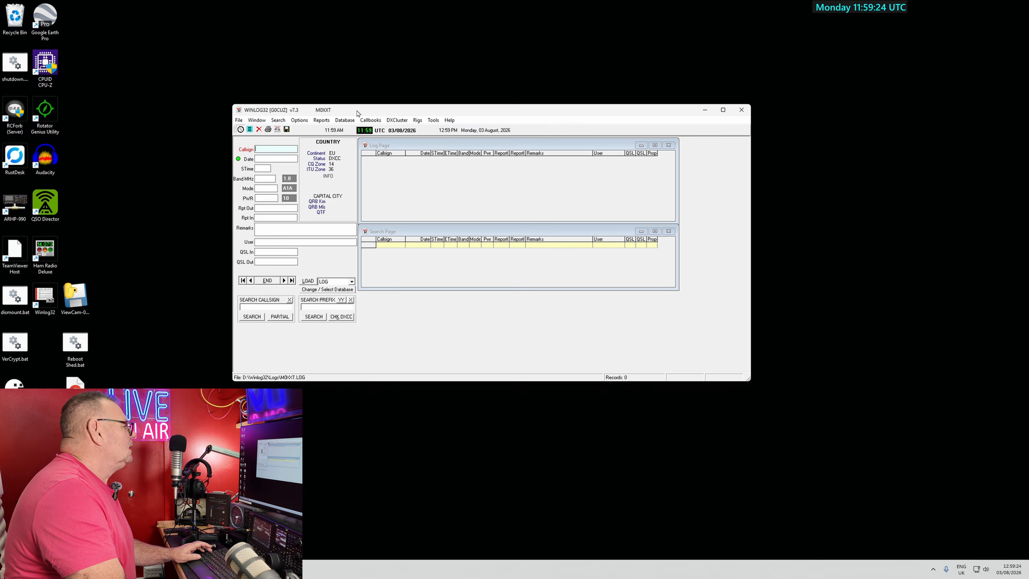
Examine the user details and other categories in the program settings, and close them without saving.
left_click(214, 68)
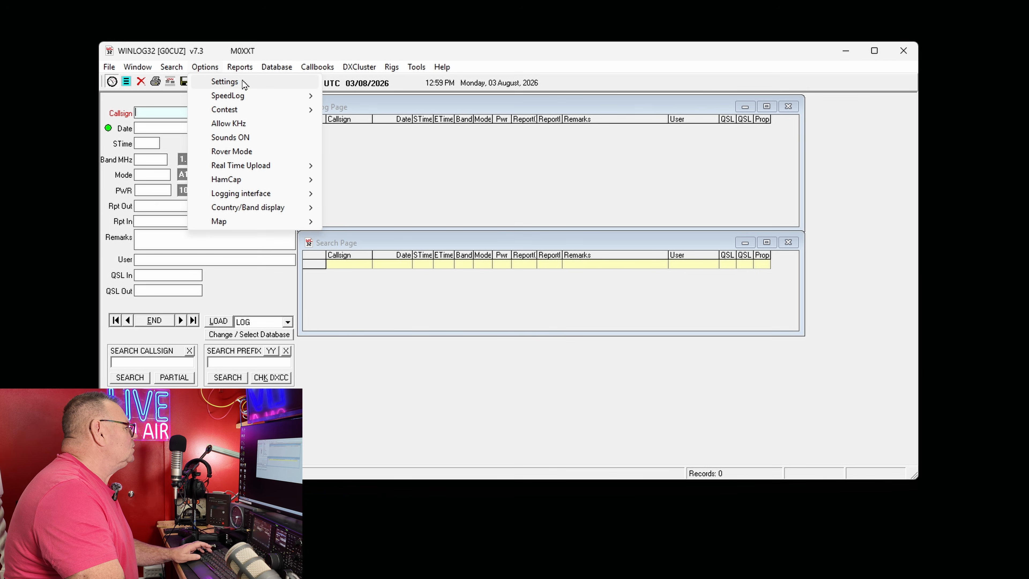
left_click(225, 82)
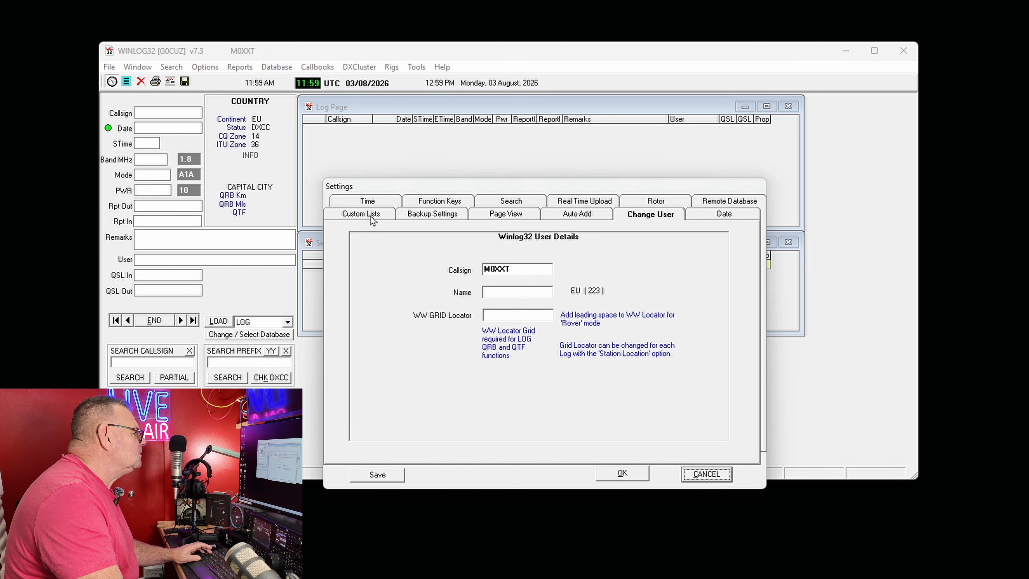
left_click(711, 478)
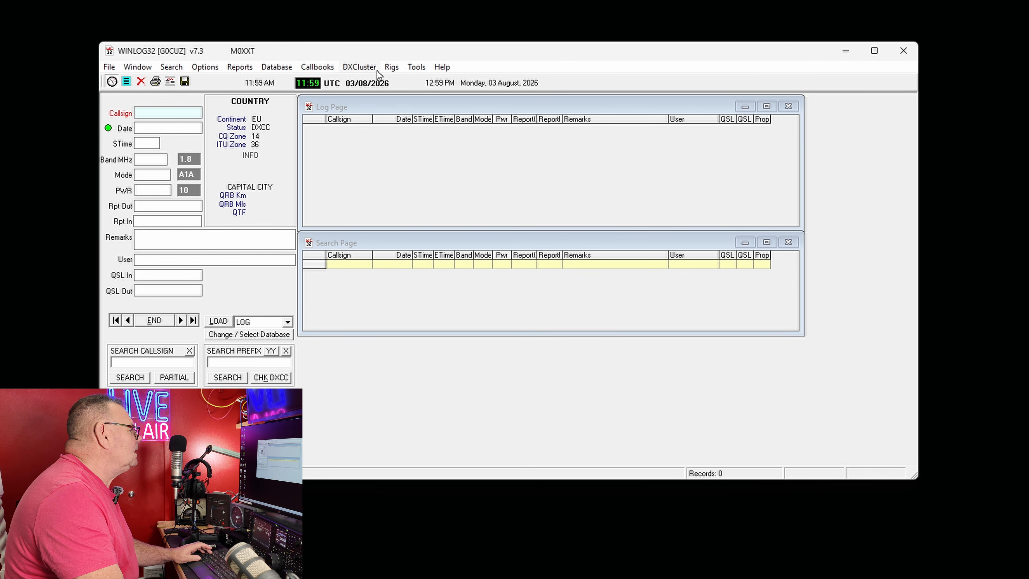
Open the #1 Kenwood rig control, assign it to Com Port 4 and initialise the connection.
left_click(391, 67)
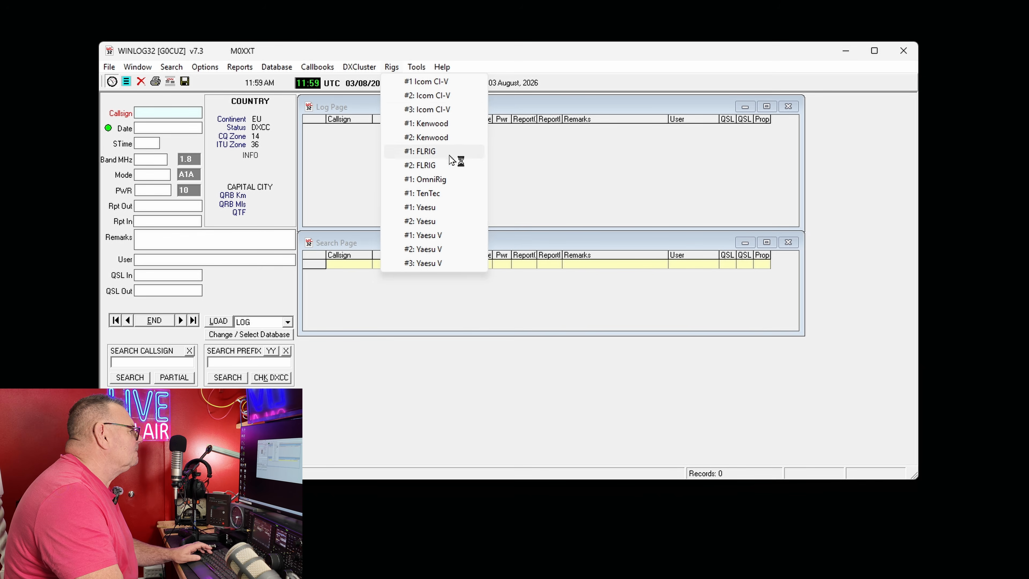
left_click(451, 126)
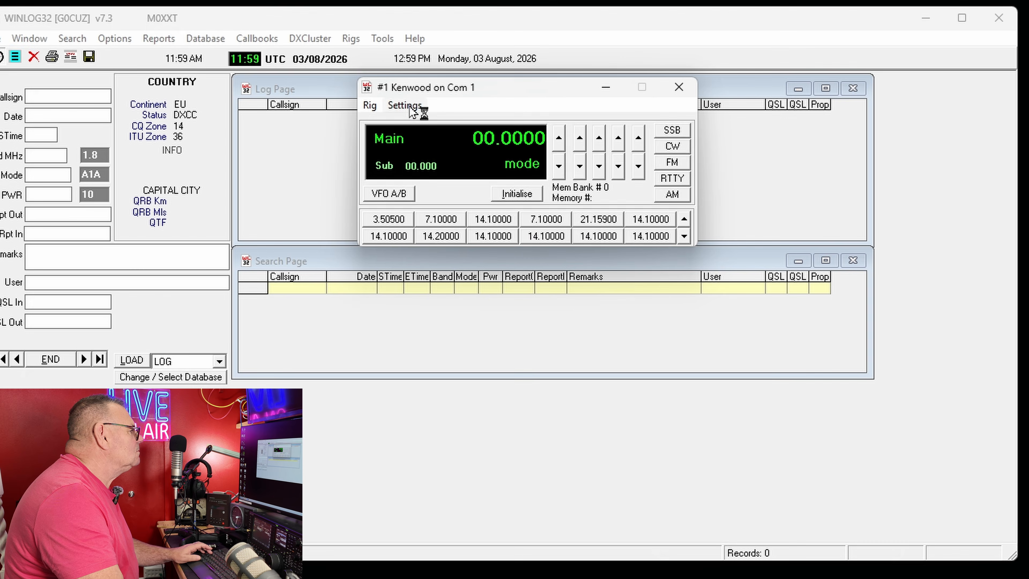
left_click(439, 121)
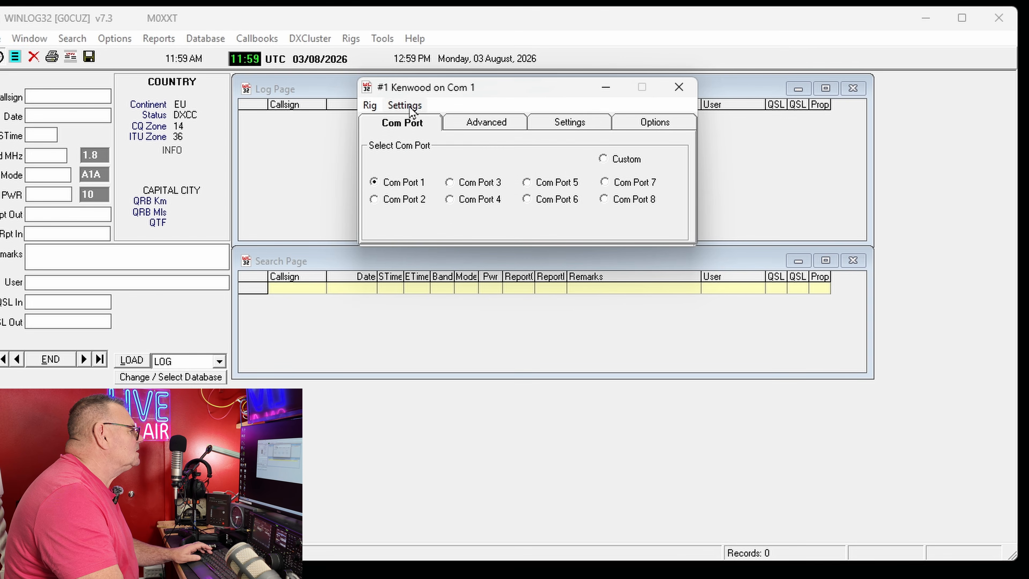
left_click(450, 200)
left_click(529, 197)
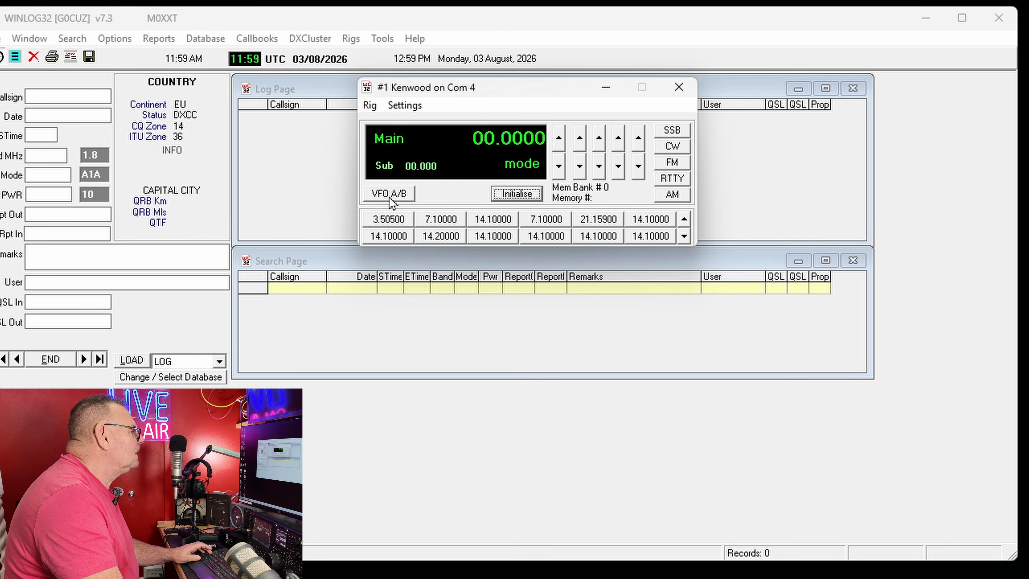
Set the baud rate of the #1 Kenwood rig control to 115200.
left_click(405, 105)
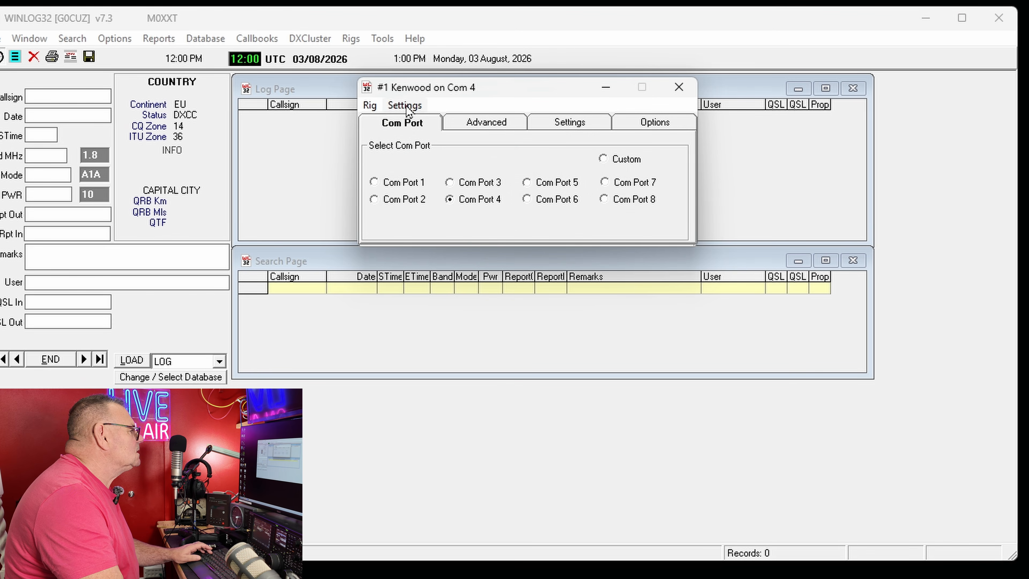
left_click(493, 126)
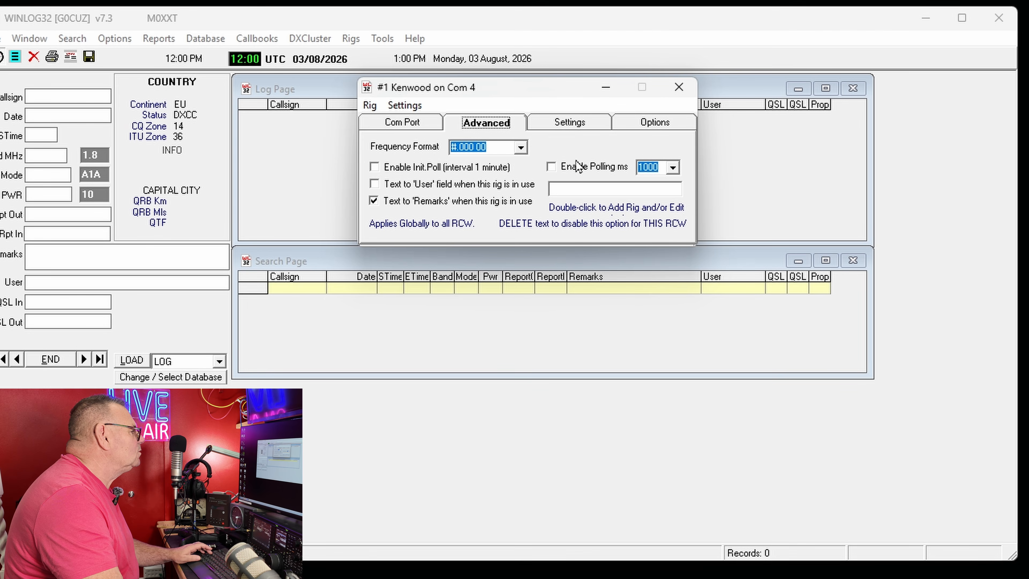
left_click(588, 118)
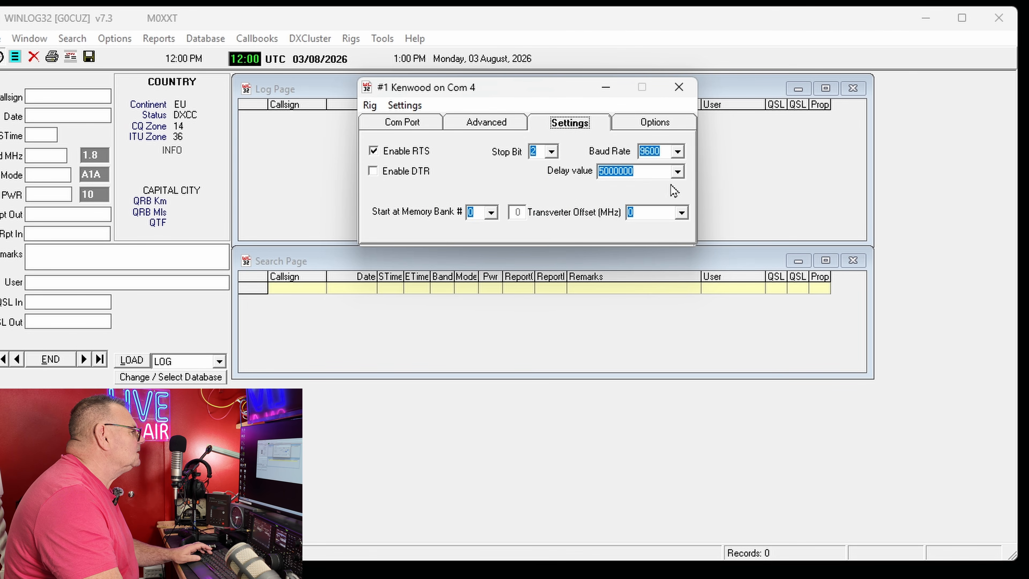
left_click(677, 158)
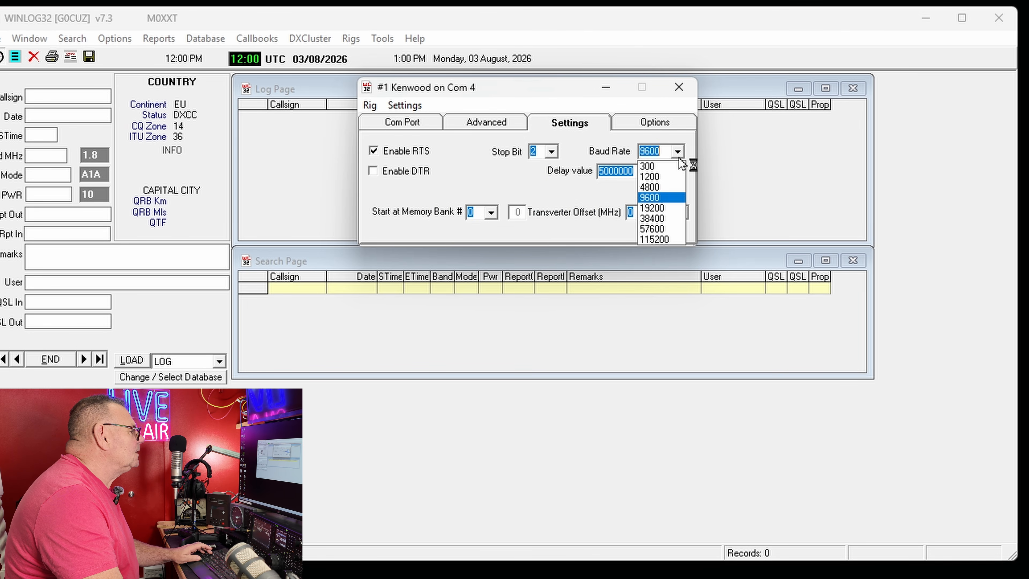
left_click(655, 239)
Review the Kenwood control's com port, advanced and rig model options, cancelling the rig selection.
left_click(417, 123)
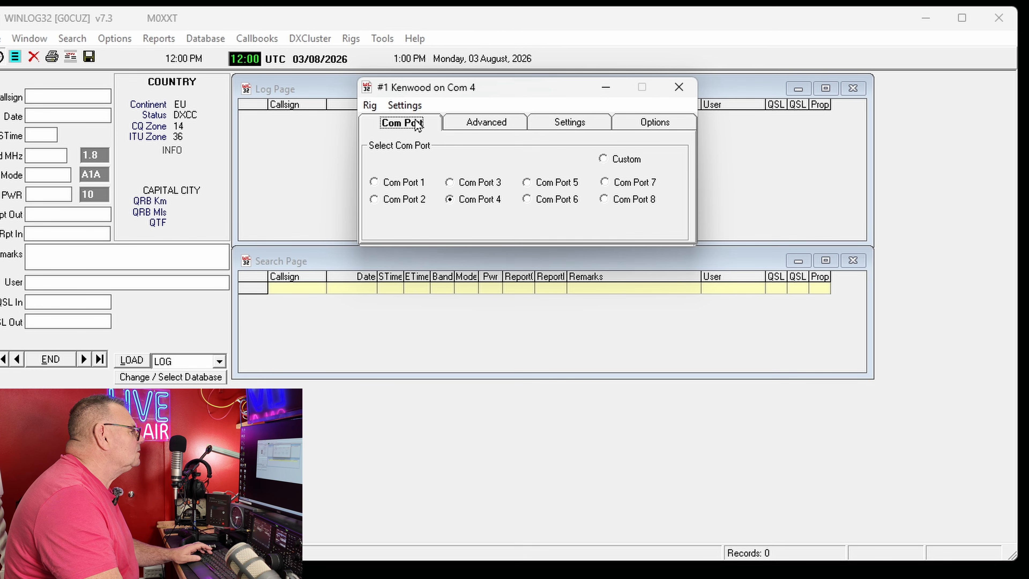
left_click(482, 125)
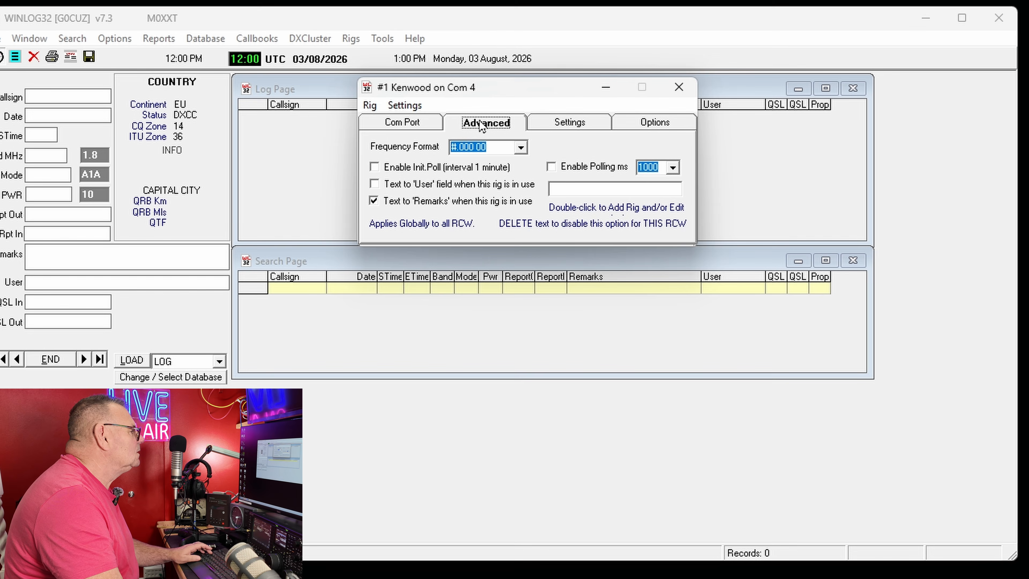
left_click(409, 121)
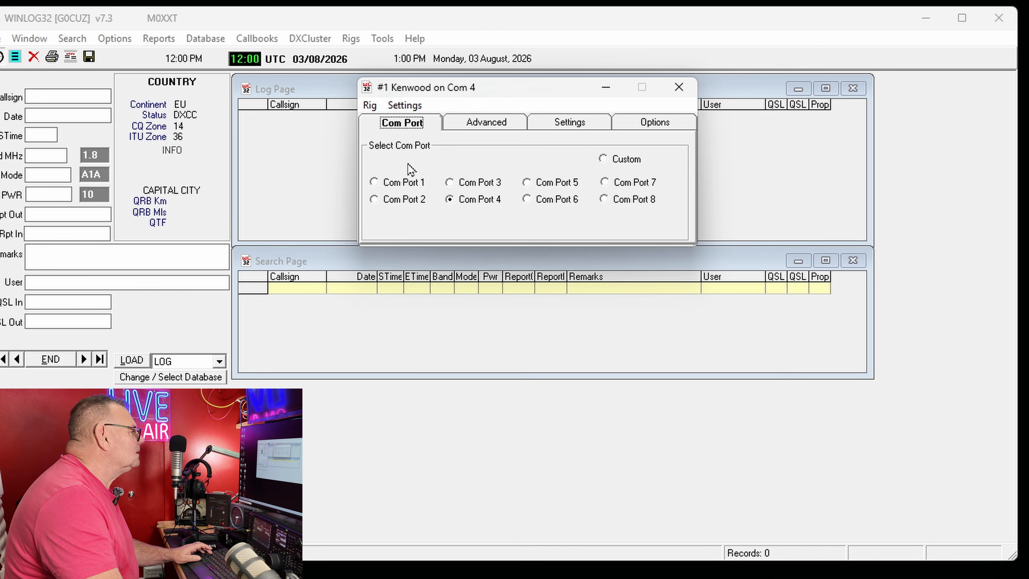
left_click(370, 106)
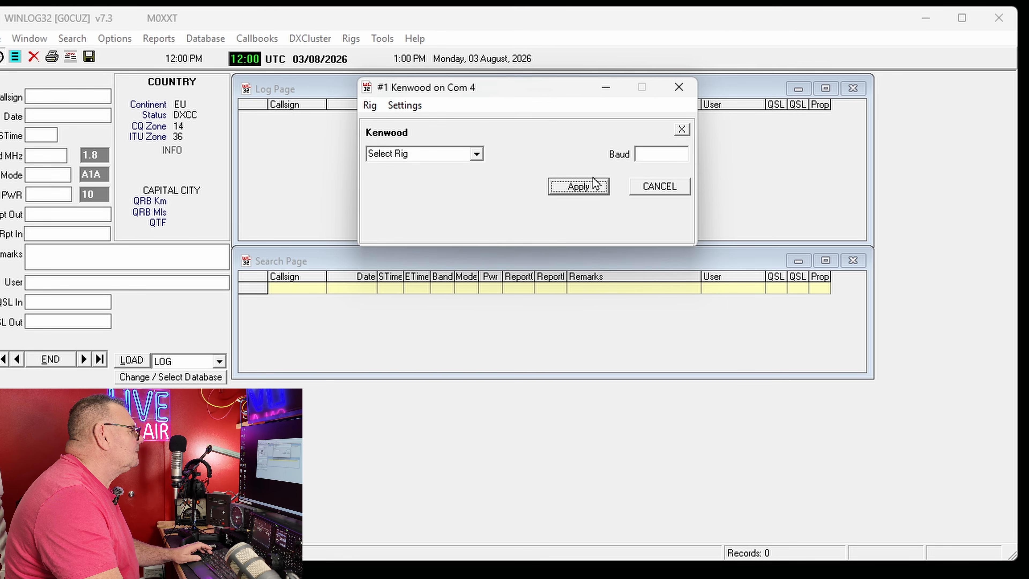
left_click(653, 187)
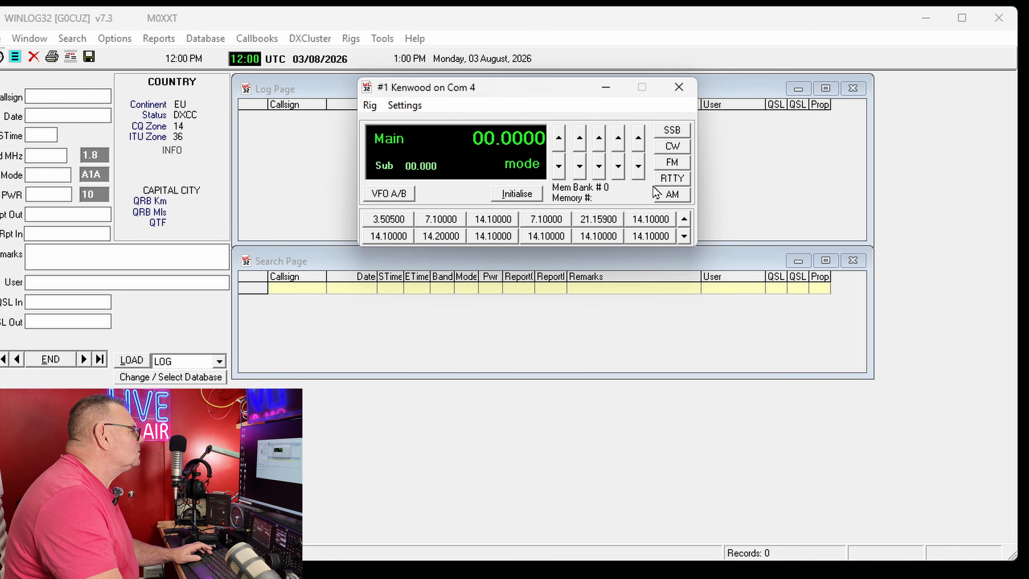
Initialise the Kenwood connection to read the radio's frequency and mode, and move the control window lower over the log pages.
left_click(520, 197)
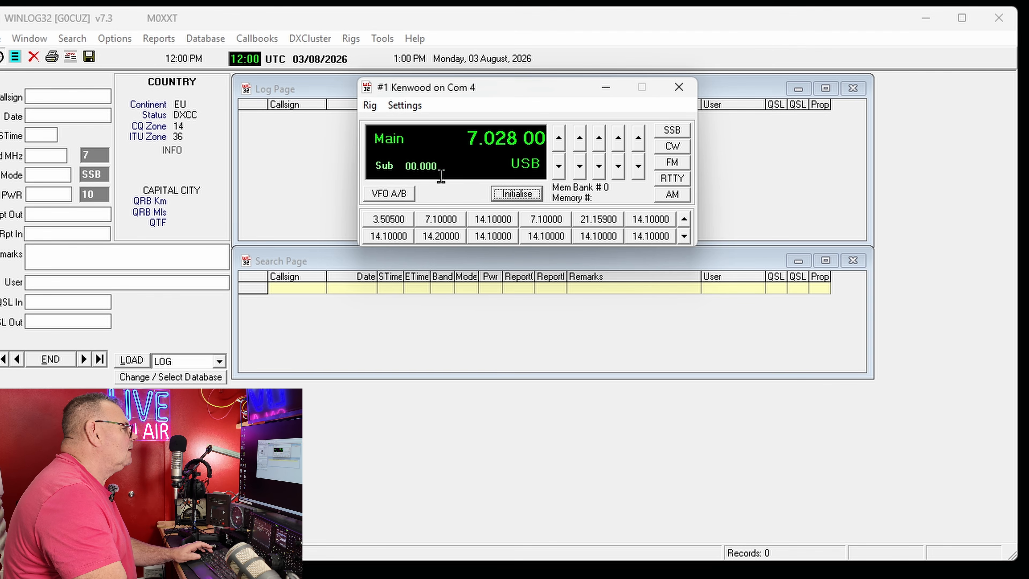
left_click(514, 200)
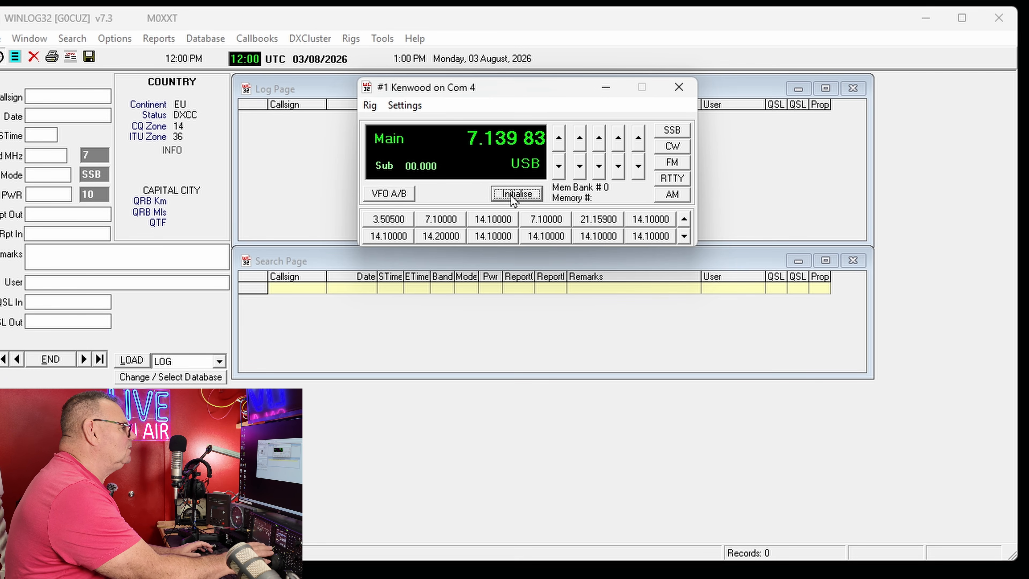
left_click_drag(451, 95, 426, 132)
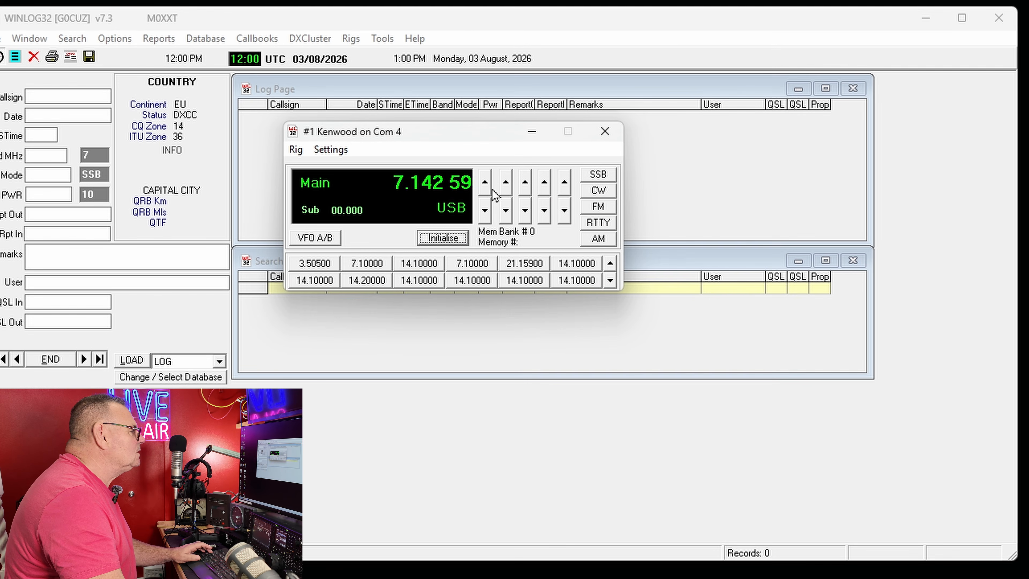
Test tuning from the rig control by stepping the main frequency to 7.242 59 and back to 7.142 59.
left_click(486, 210)
left_click(506, 183)
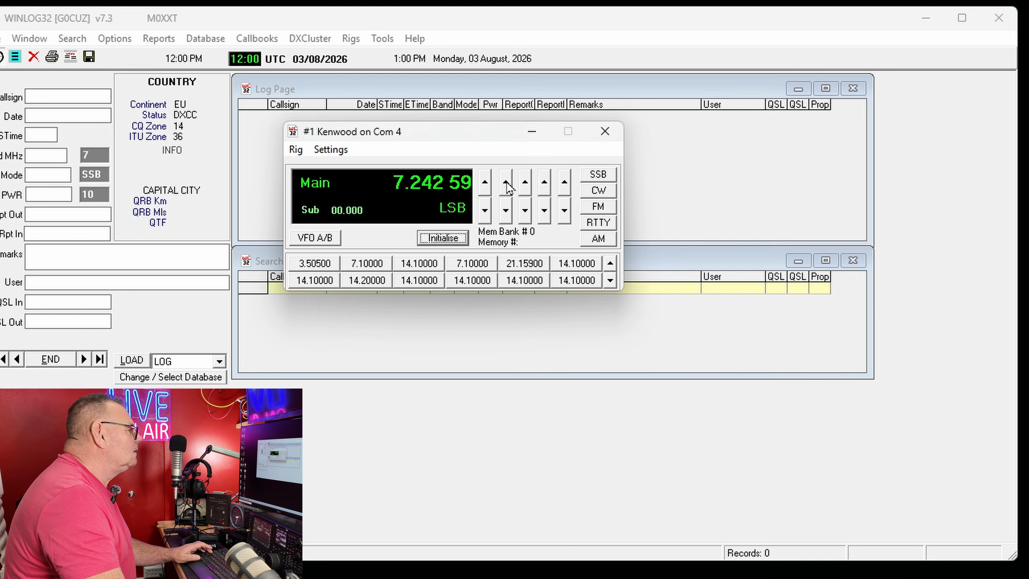
left_click(525, 210)
left_click(525, 181)
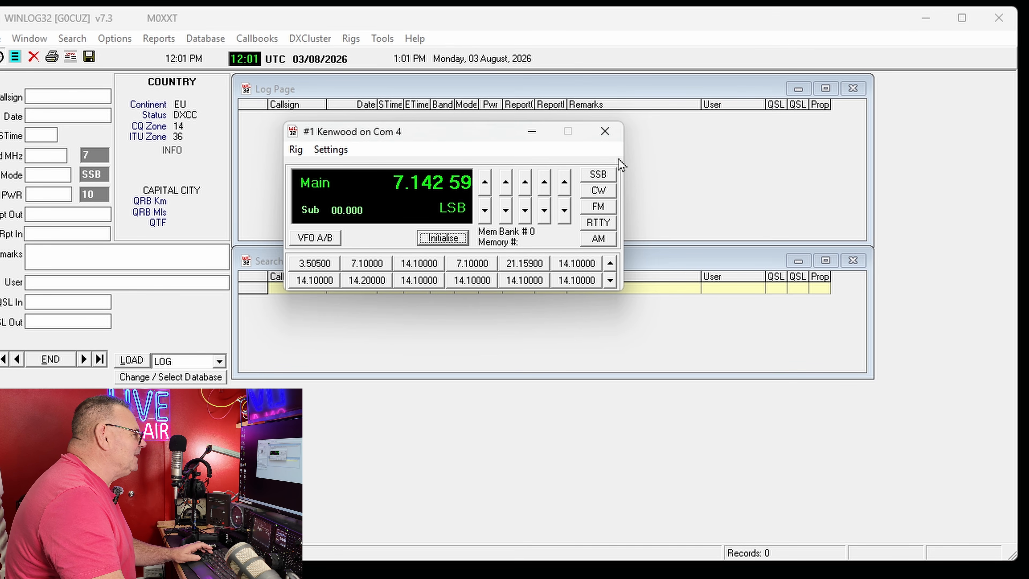
Try SSB mode and the VFO A/B swap in both directions, and move the Kenwood control window clear of the log window.
left_click(604, 177)
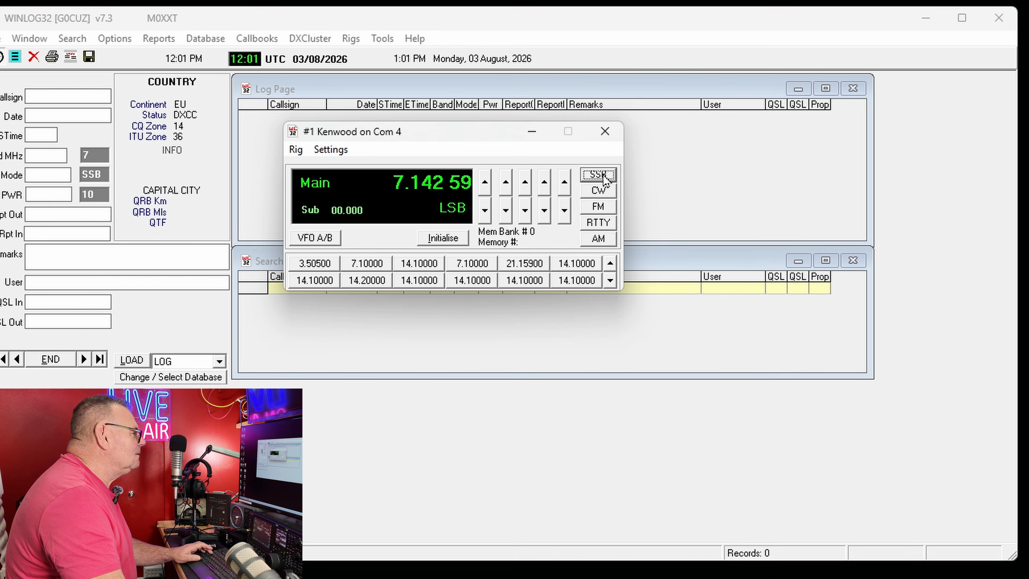
left_click(320, 239)
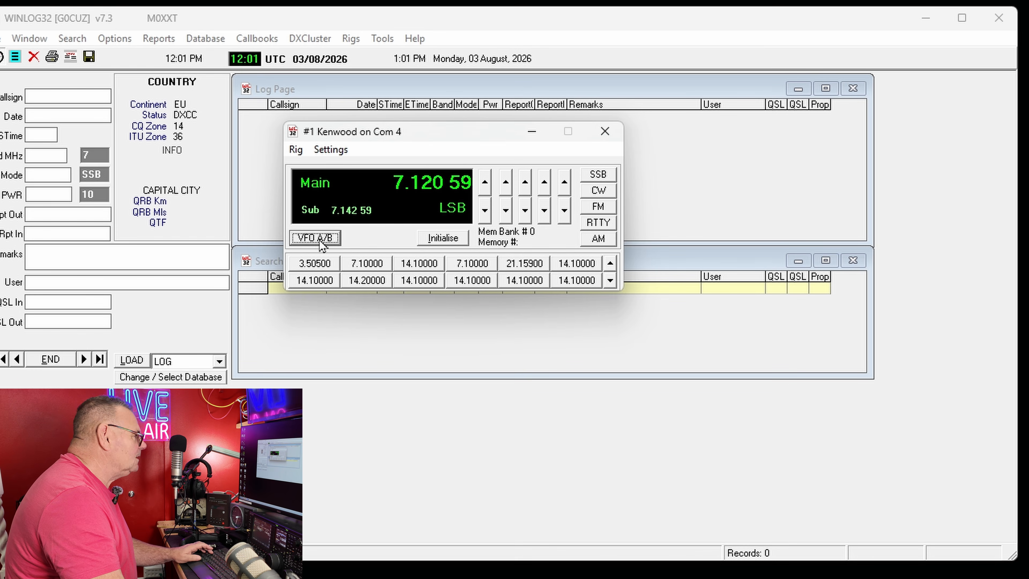
left_click(320, 240)
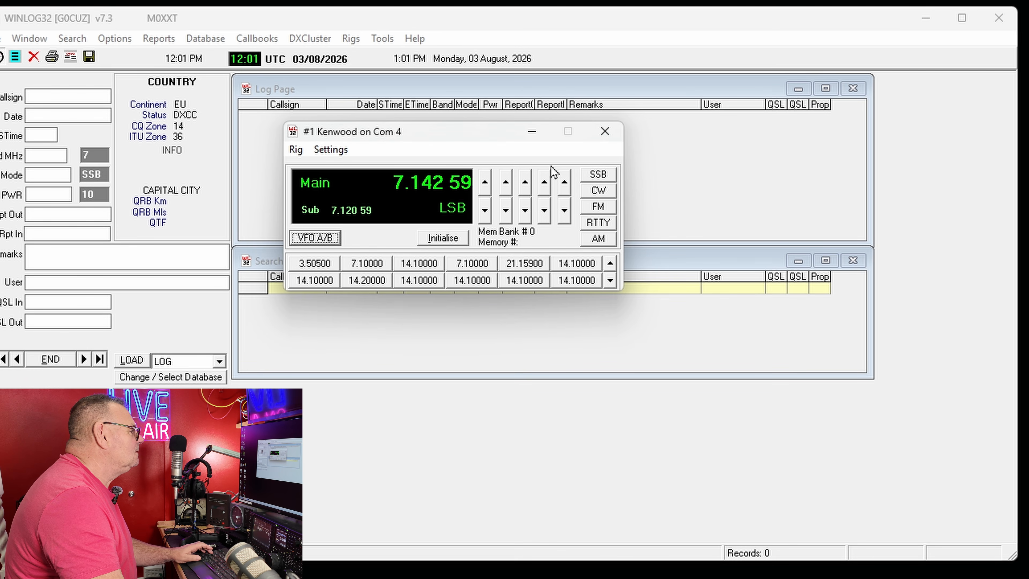
left_click_drag(486, 133, 1027, 194)
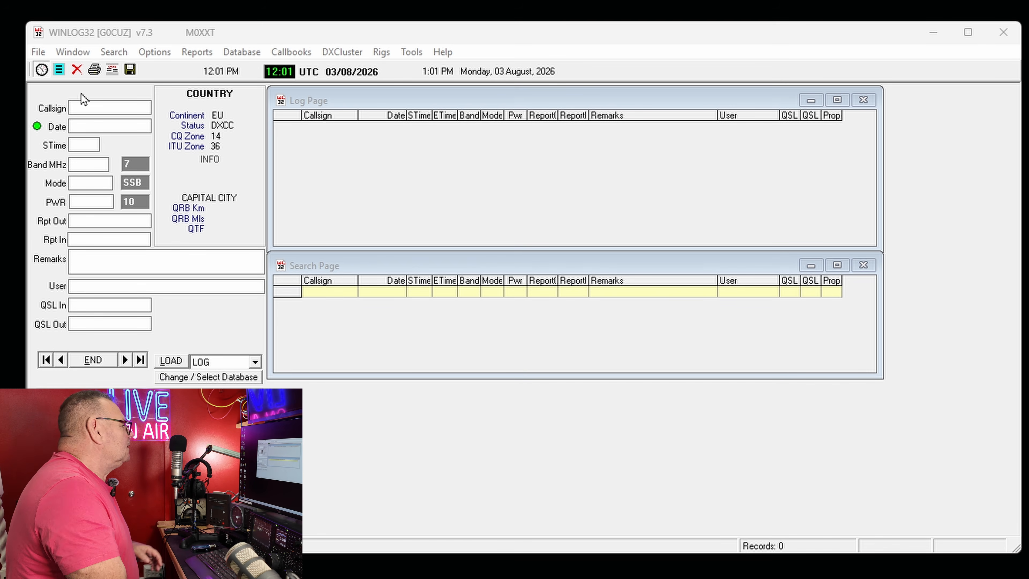
Start an ADIF import and browse to the downloads folder on the f: [Cache] drive.
left_click(38, 52)
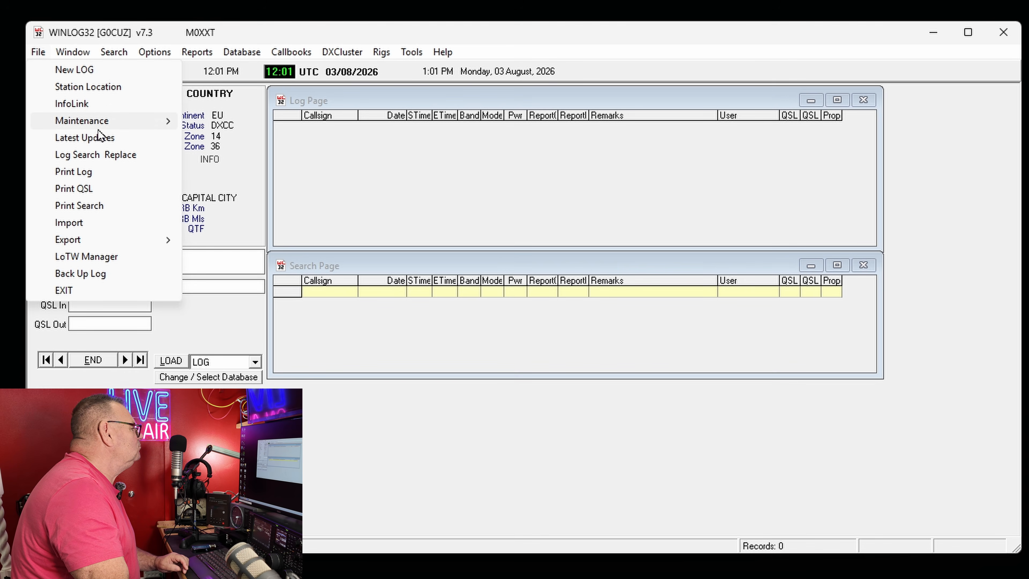
left_click(111, 224)
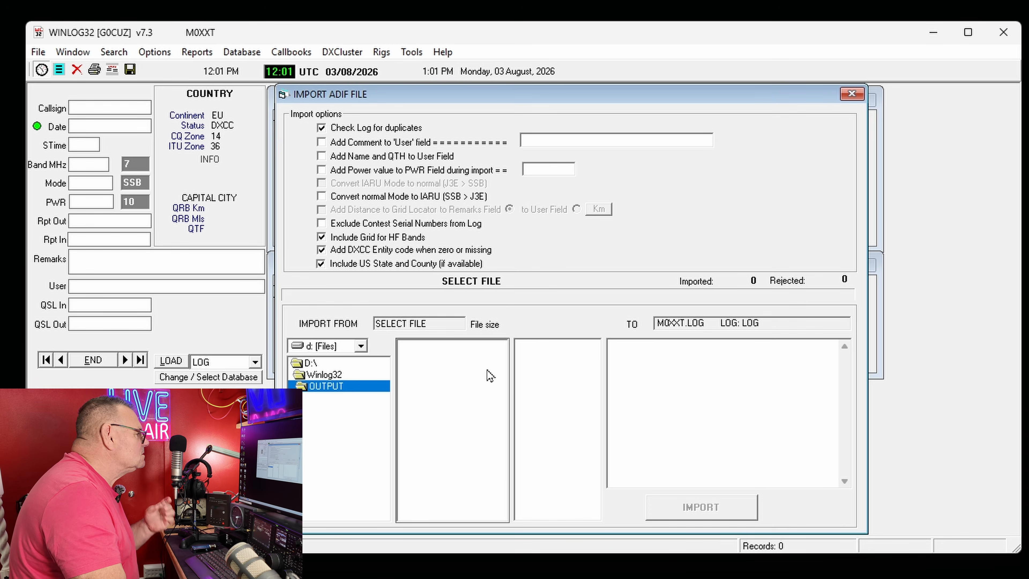
left_click(331, 363)
left_click(359, 348)
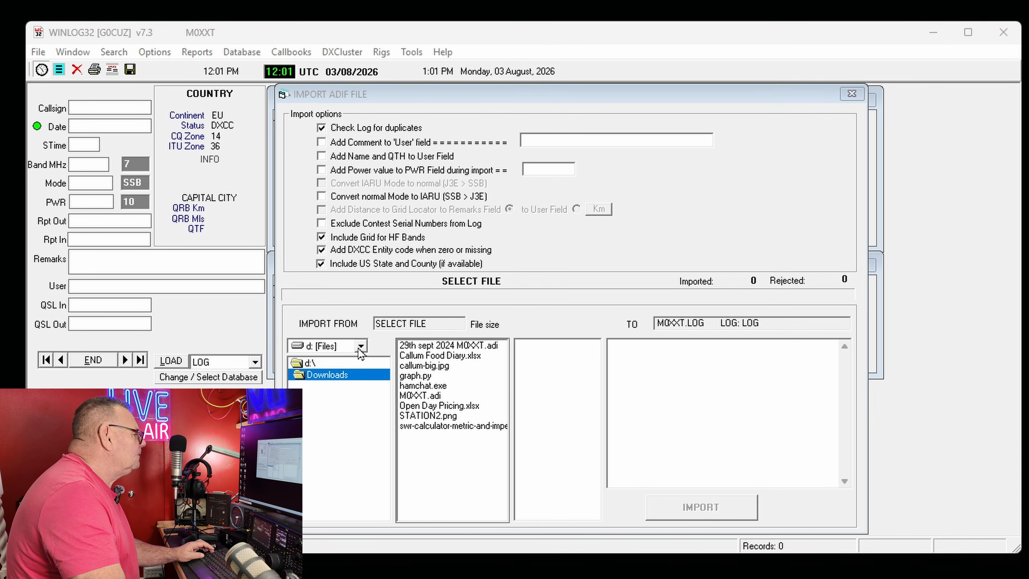
left_click(358, 348)
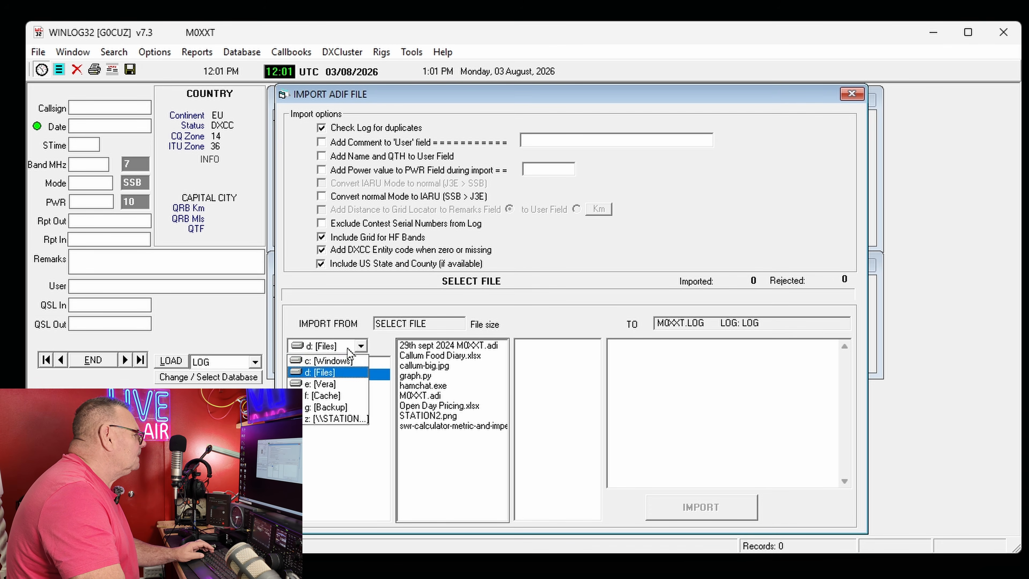
left_click(344, 396)
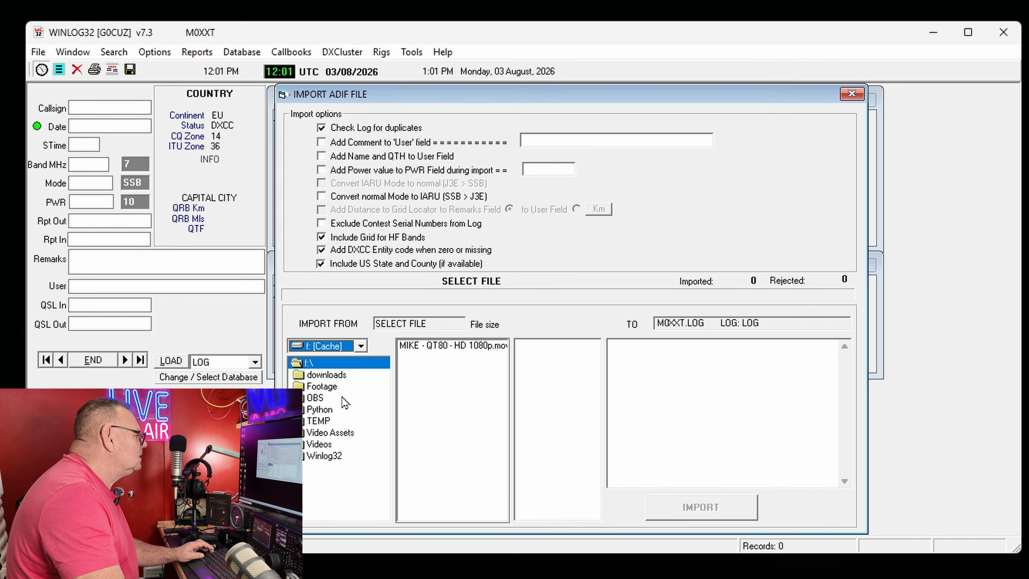
double_click(335, 379)
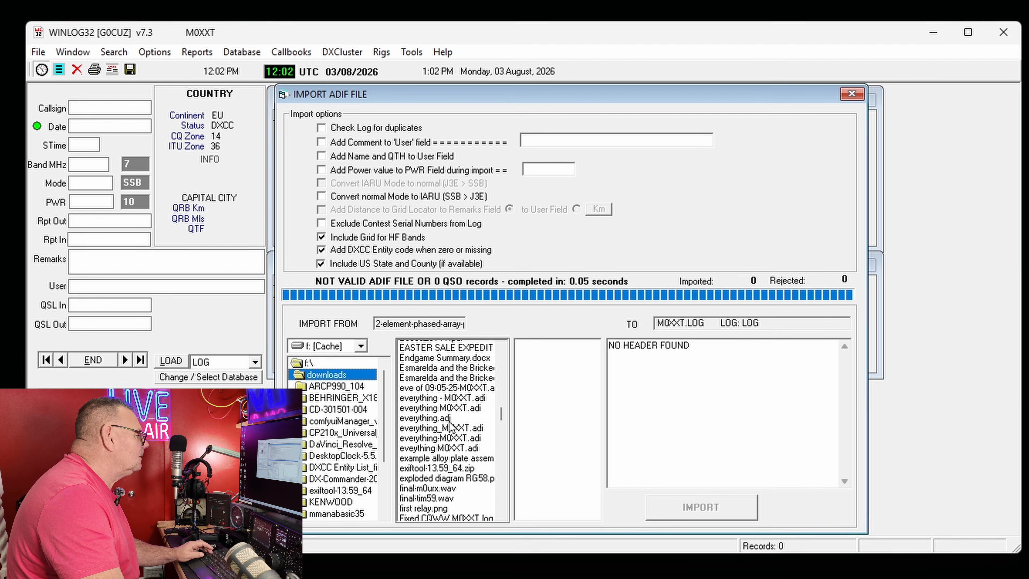
Import the contacts from everything-M0XXT.adi into the log and close the import window.
scroll(450, 423, "down", 3)
scroll(449, 422, "up", 1)
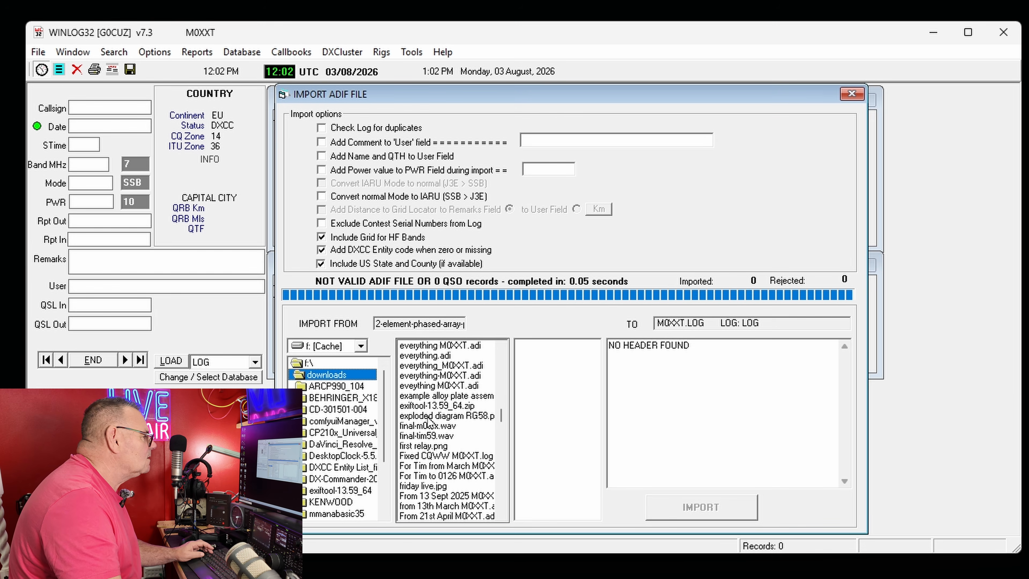
left_click(458, 376)
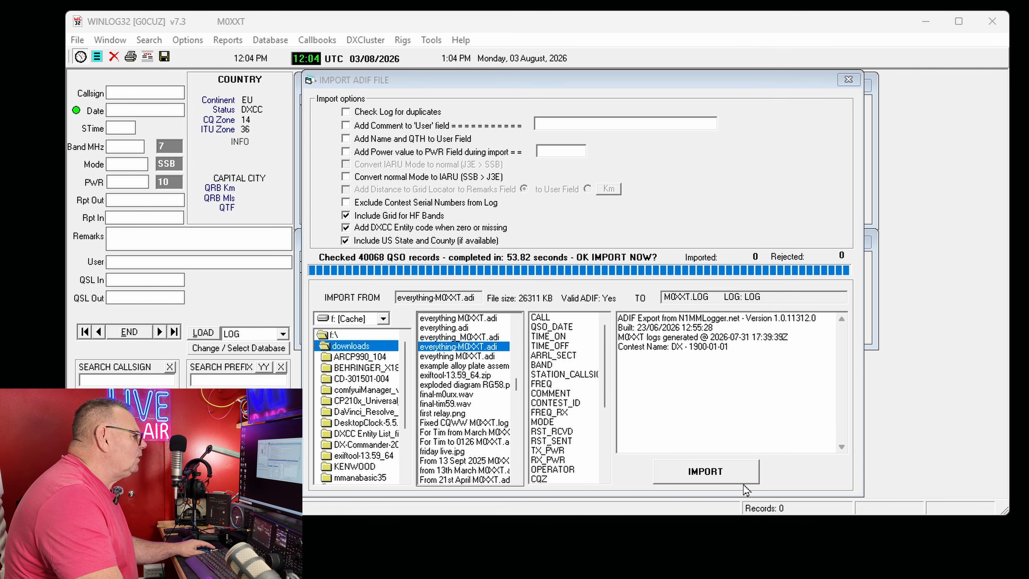
left_click(719, 477)
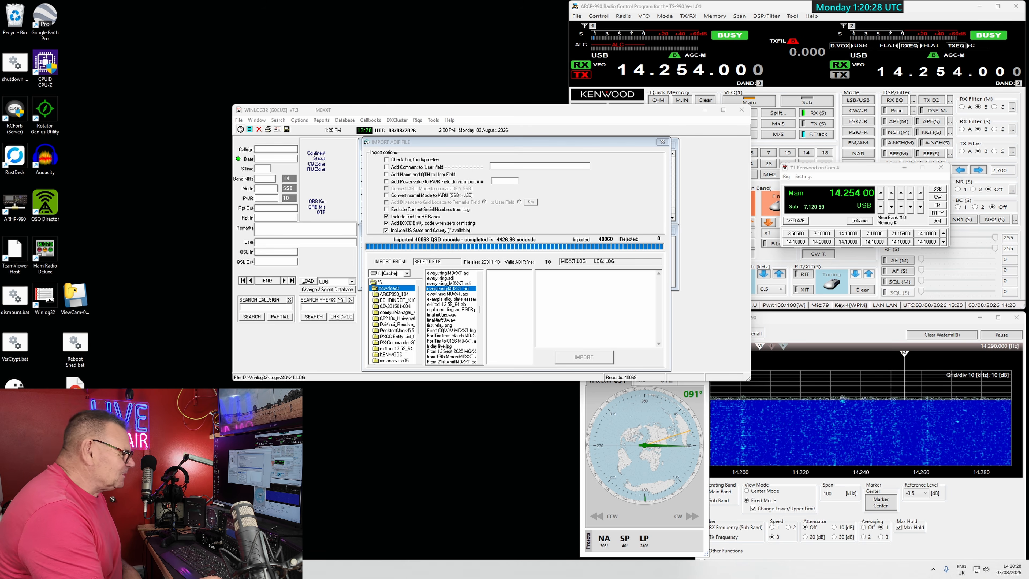
left_click(602, 302)
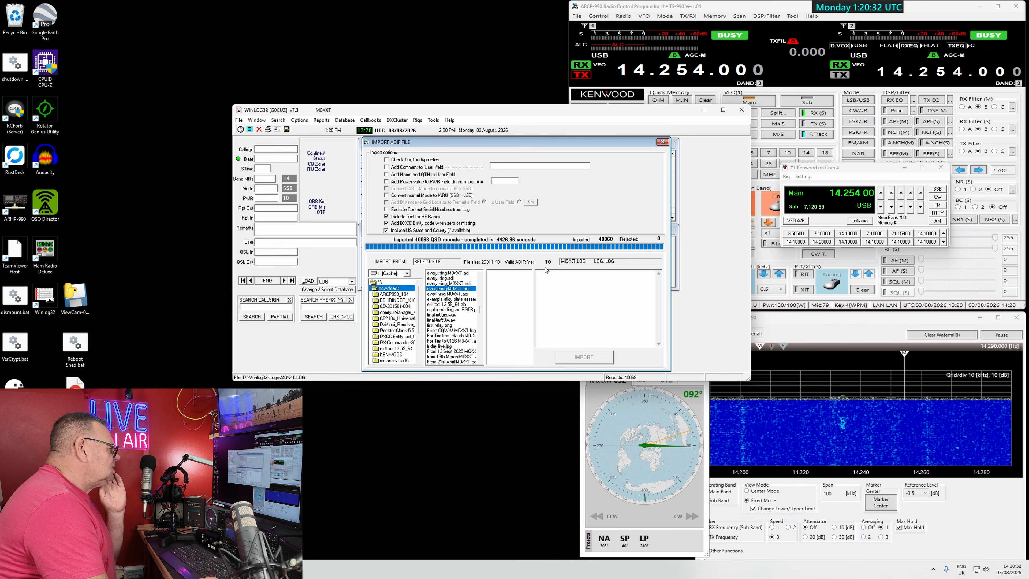
left_click(663, 143)
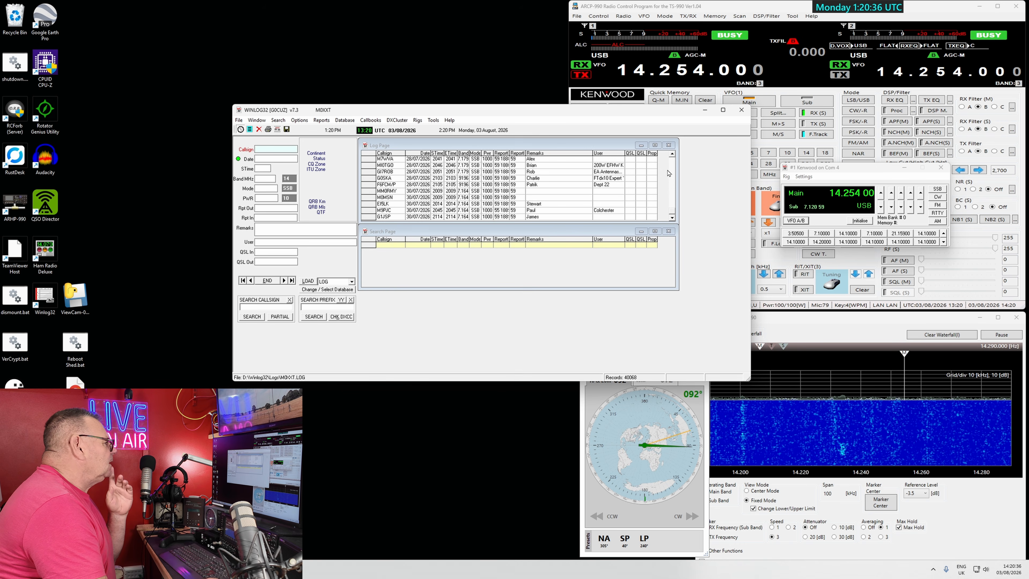
Move the logging window clear of the radio control program, narrow it, and place the Kenwood control window above it.
left_click_drag(657, 115, 498, 121)
left_click(719, 11)
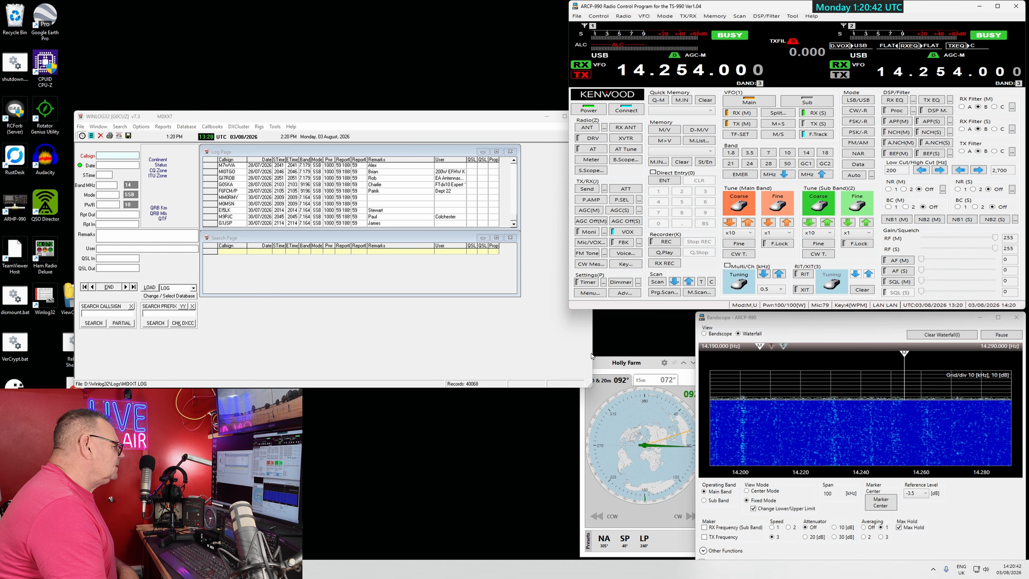
left_click_drag(592, 353, 550, 353)
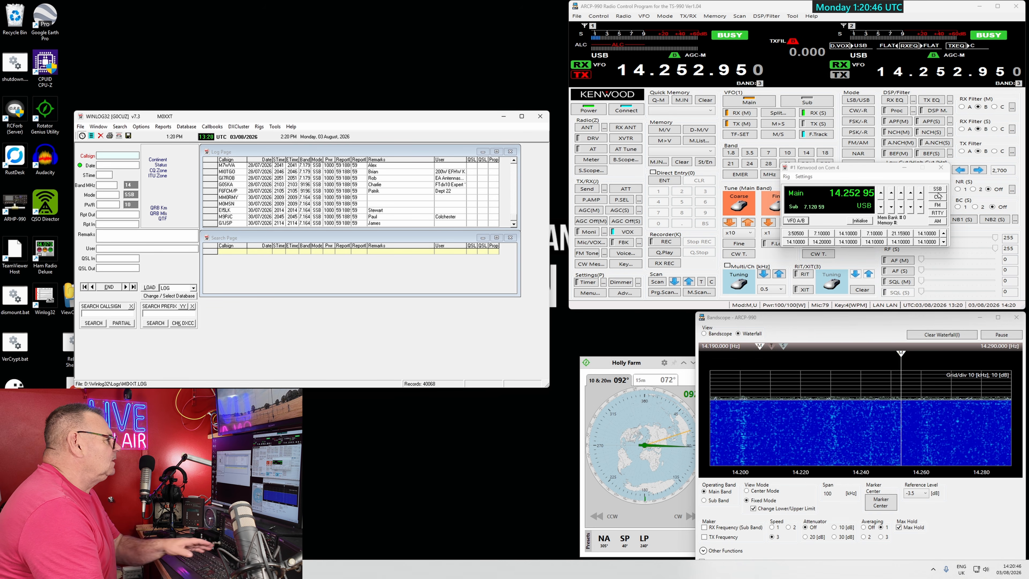
left_click_drag(863, 171, 451, 26)
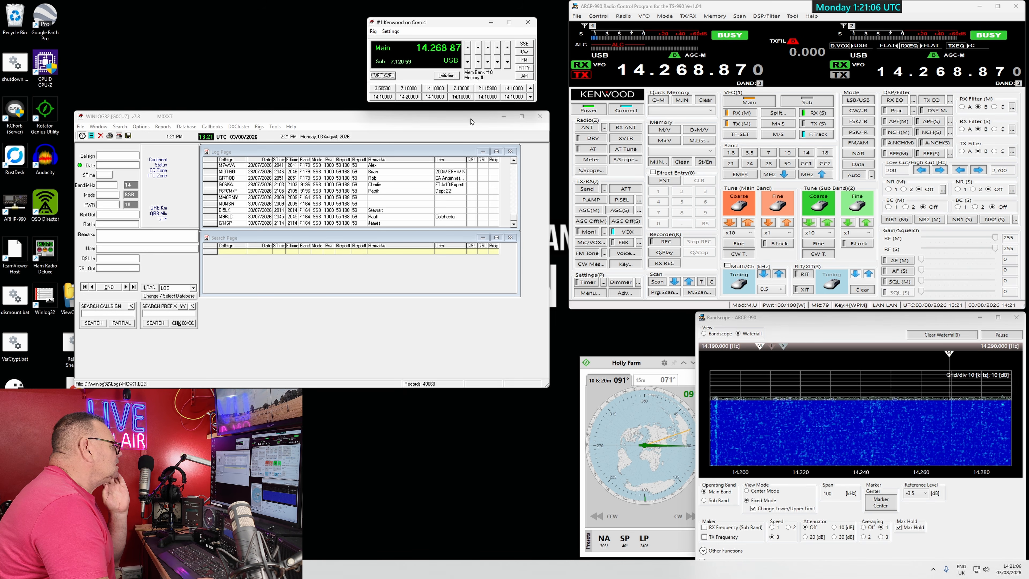
Enlarge the main logging window downwards, heighten the Search Page and move it lower, and extend the Log Page to show more contacts.
left_click_drag(471, 122, 468, 84)
left_click_drag(544, 347, 564, 490)
left_click(517, 259)
left_click_drag(517, 259, 523, 413)
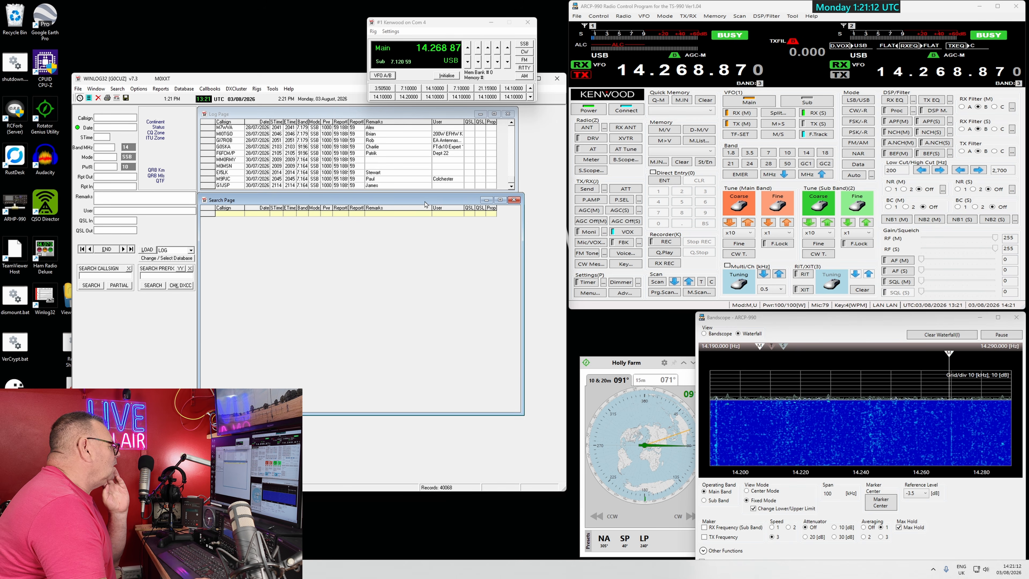
left_click_drag(425, 204, 442, 246)
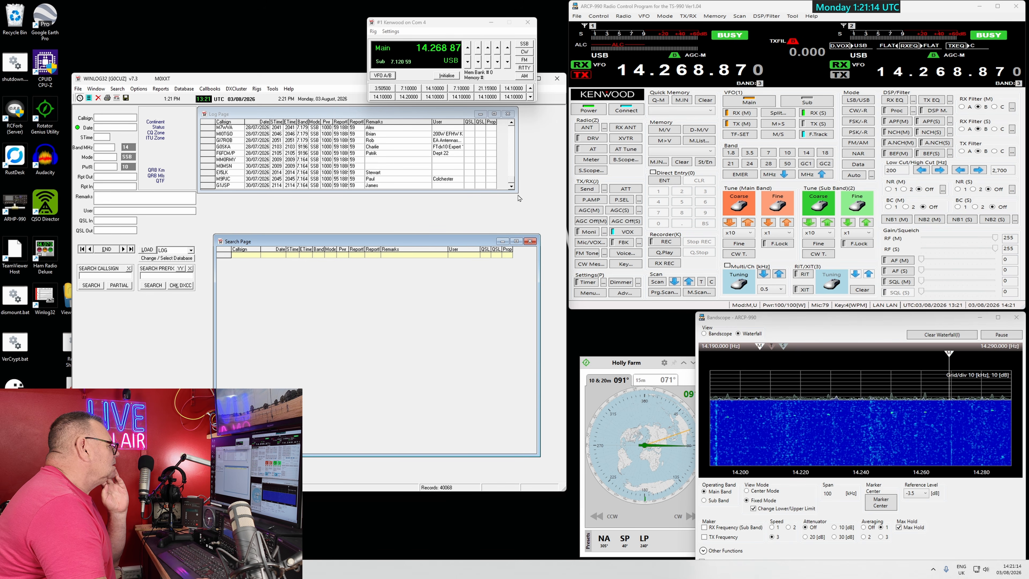
left_click_drag(516, 193, 532, 228)
Select several contacts in the Log Page to examine their details in the entry form.
left_click(279, 198)
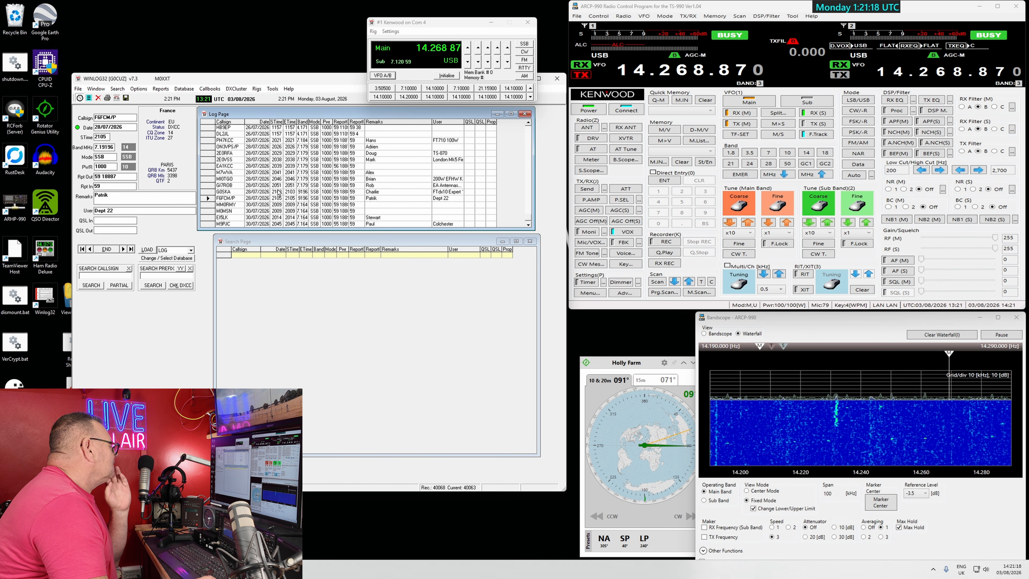
left_click(263, 122)
left_click(262, 144)
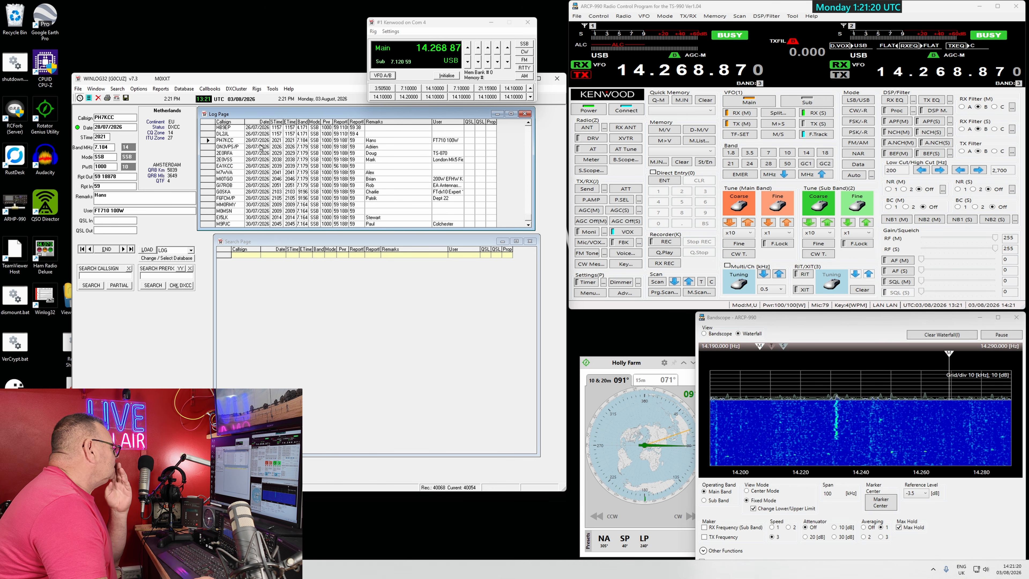
left_click(300, 166)
scroll(258, 167, "down", 10)
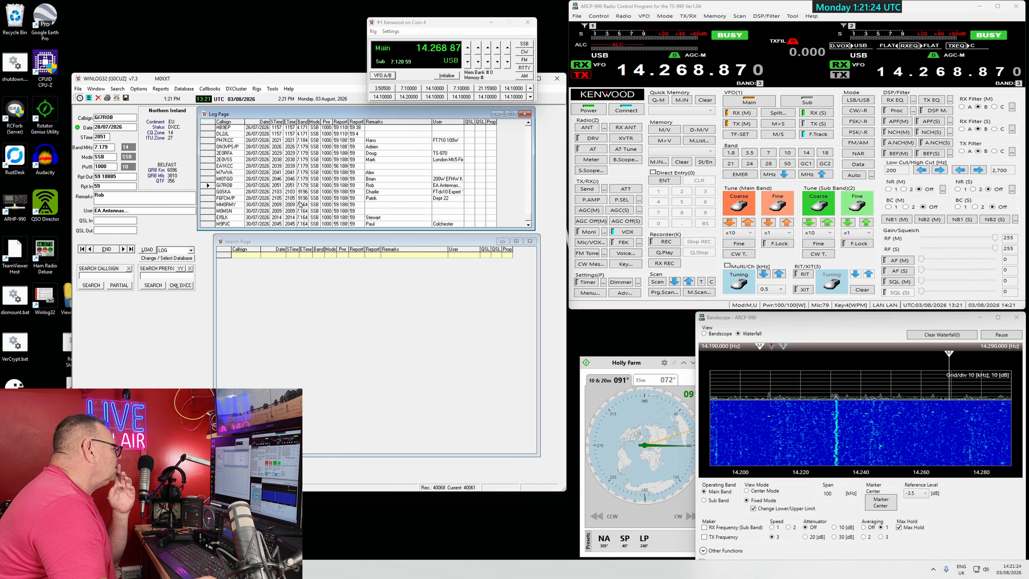
left_click(232, 154)
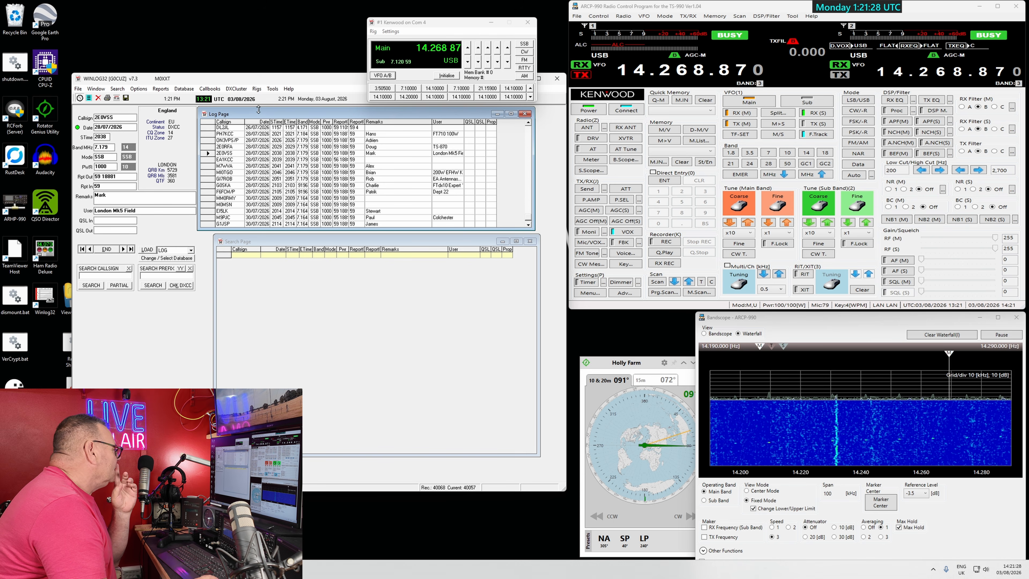
Move the logging window to mid-screen, close the Bandscope, minimise the radio control program, and place the rotator window beside the log.
left_click_drag(278, 81, 504, 106)
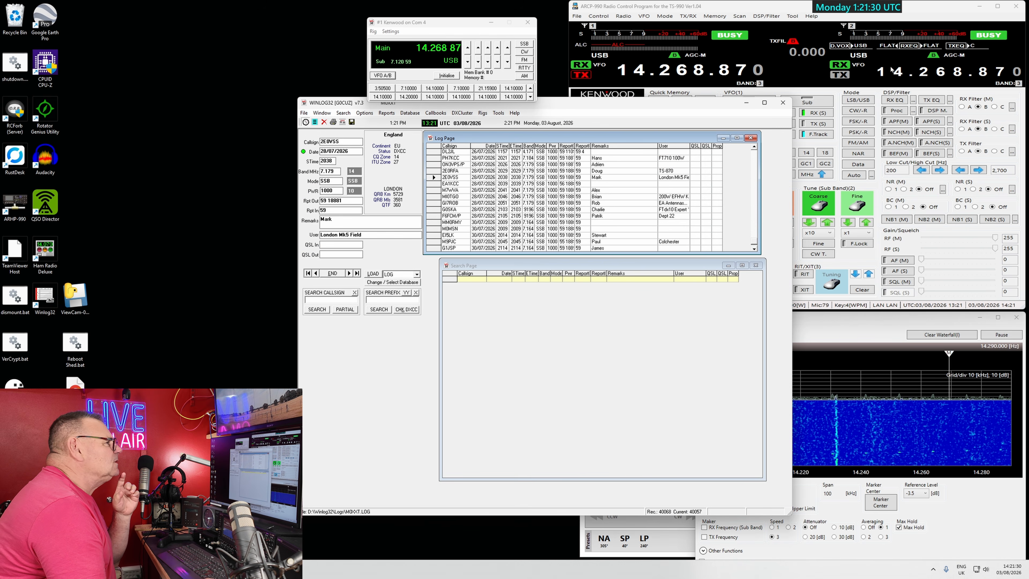
left_click(1016, 317)
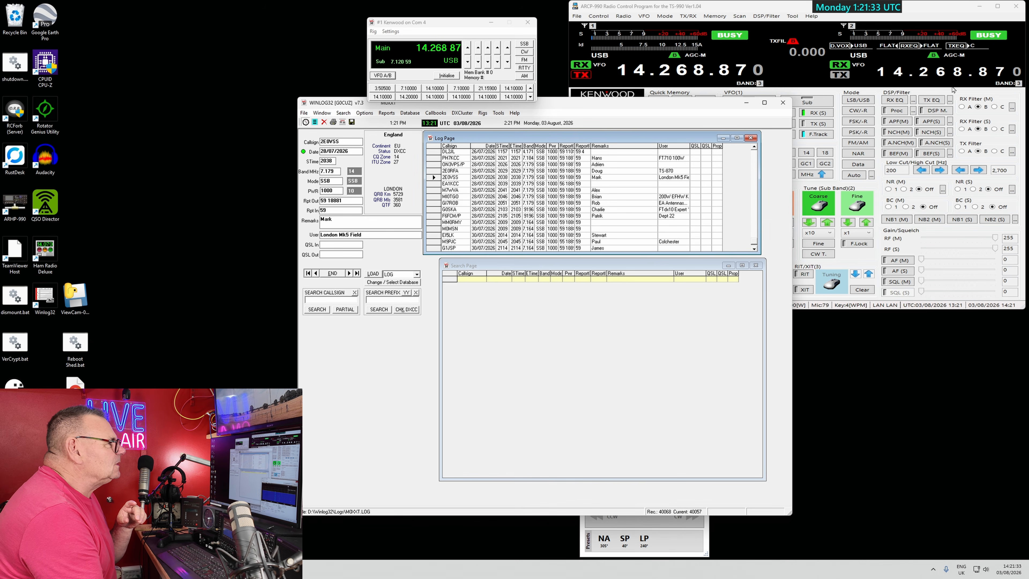
left_click(982, 7)
left_click(660, 552)
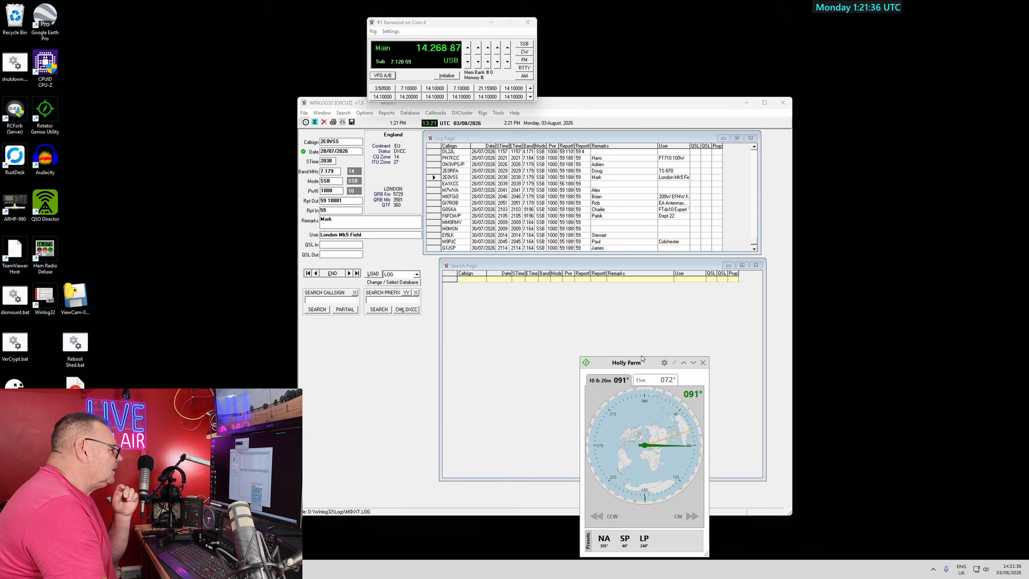
left_click_drag(643, 365, 153, 212)
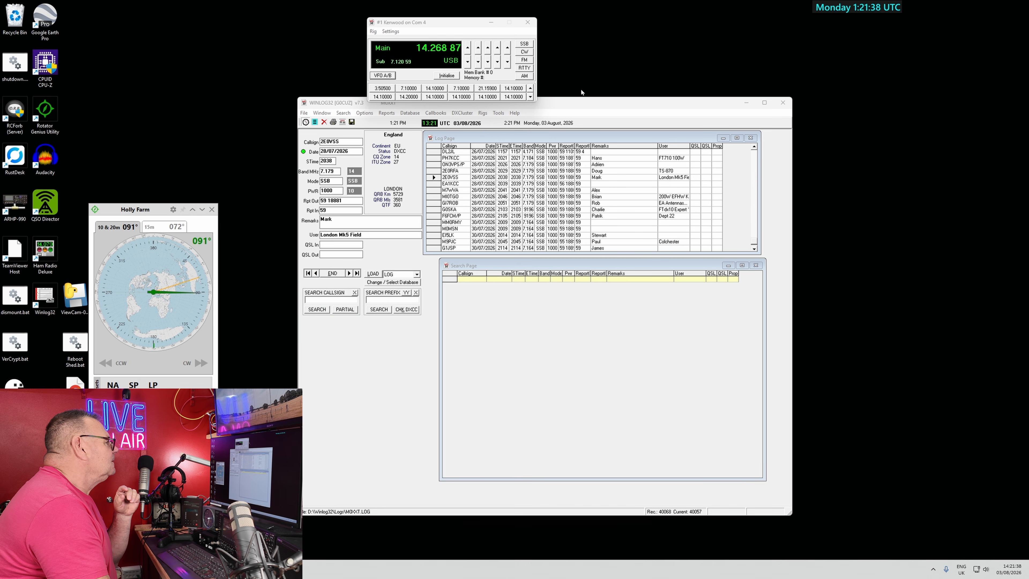
Reposition the logging window mid-screen and place the Kenwood control window to its right, fully within the screen.
left_click(578, 103)
left_click_drag(578, 103, 658, 106)
left_click_drag(469, 22, 969, 328)
left_click_drag(698, 106, 639, 107)
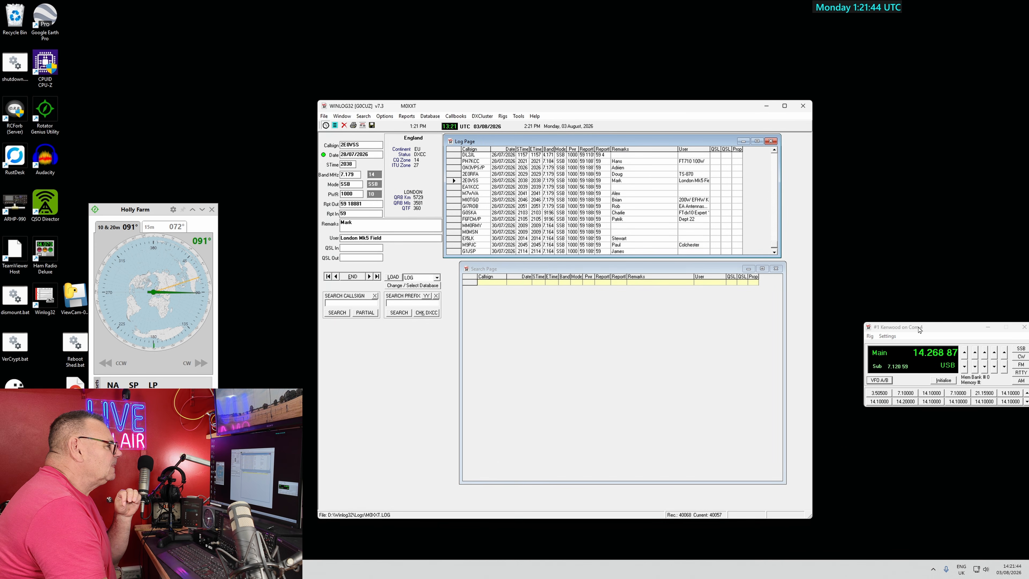
left_click_drag(919, 328, 889, 306)
Append "- testing" to the remarks of the Belgian contact logged at 2026 on 28/07/2026 and save the record.
scroll(495, 200, "down", 10)
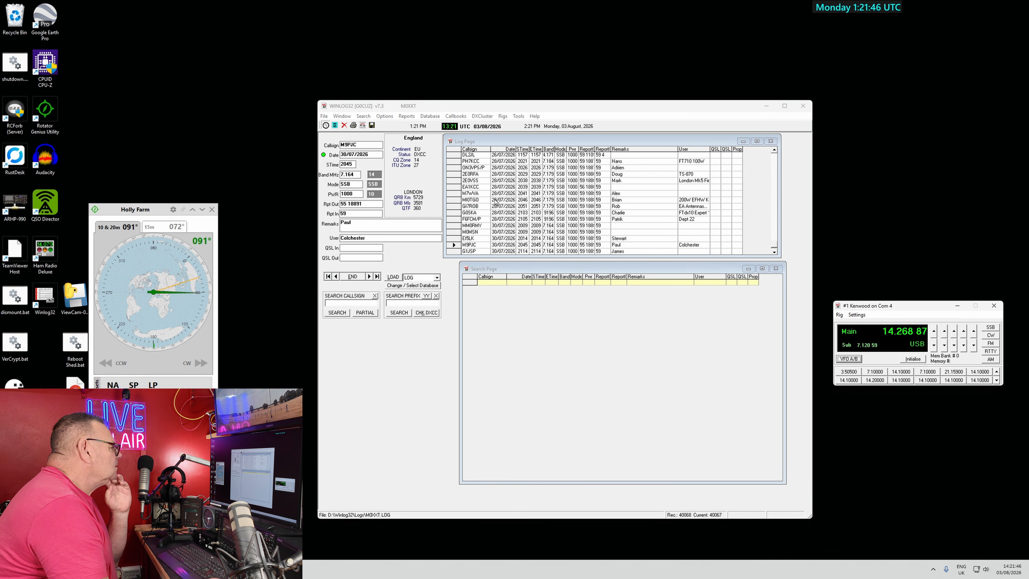
scroll(489, 218, "up", 10)
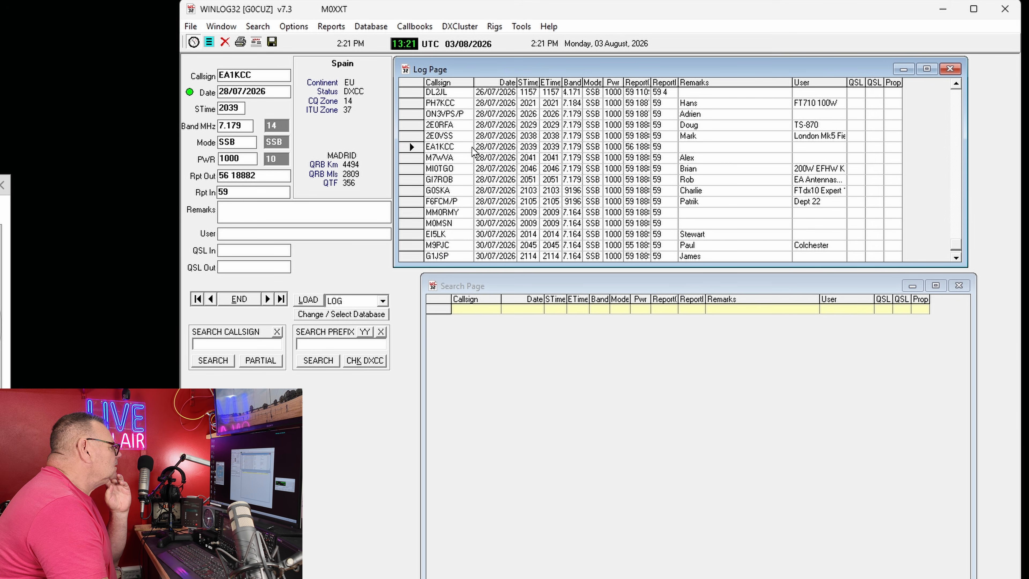
left_click(477, 118)
left_click(295, 209)
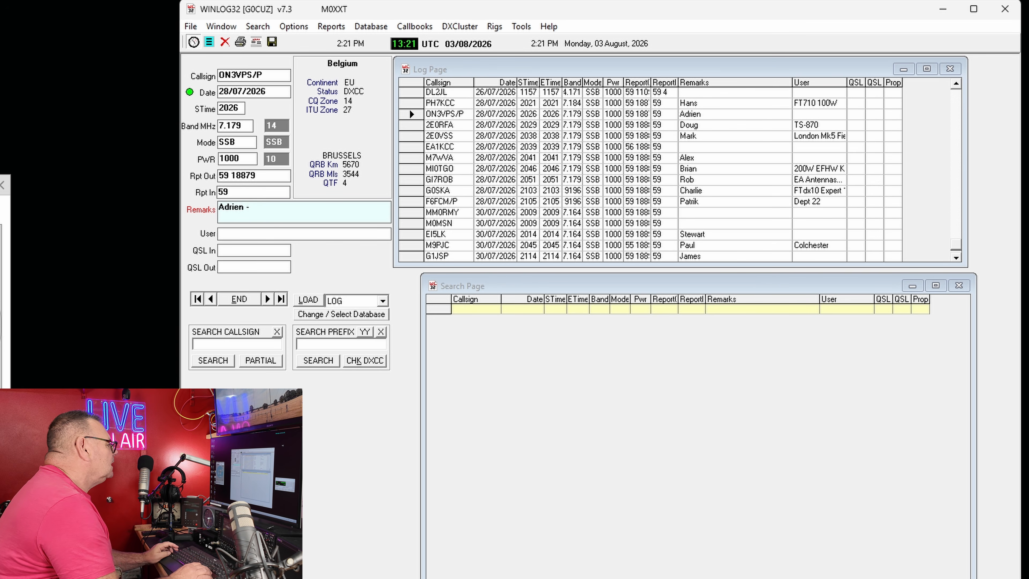
type("-")
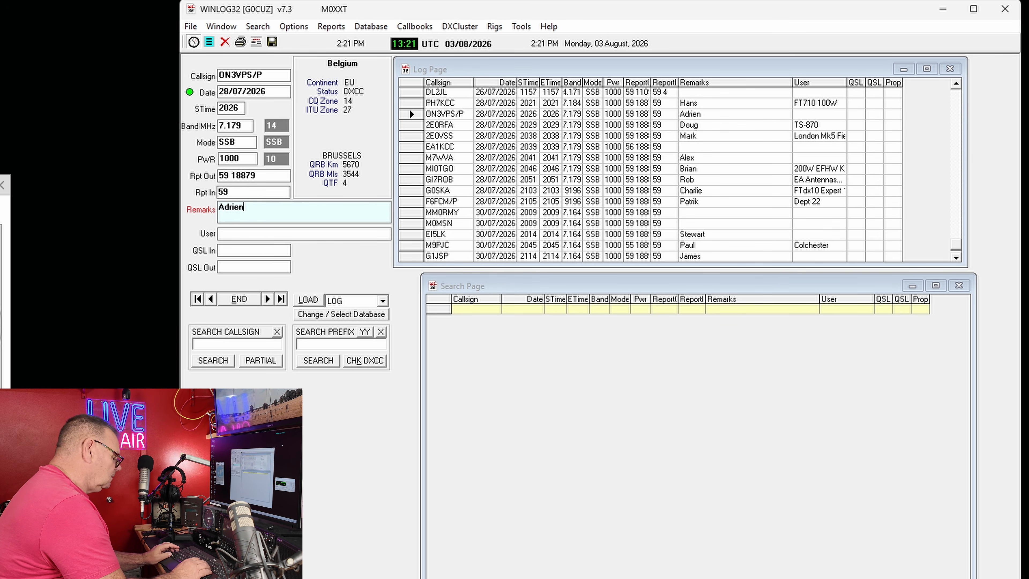
type("testing")
key("Tab")
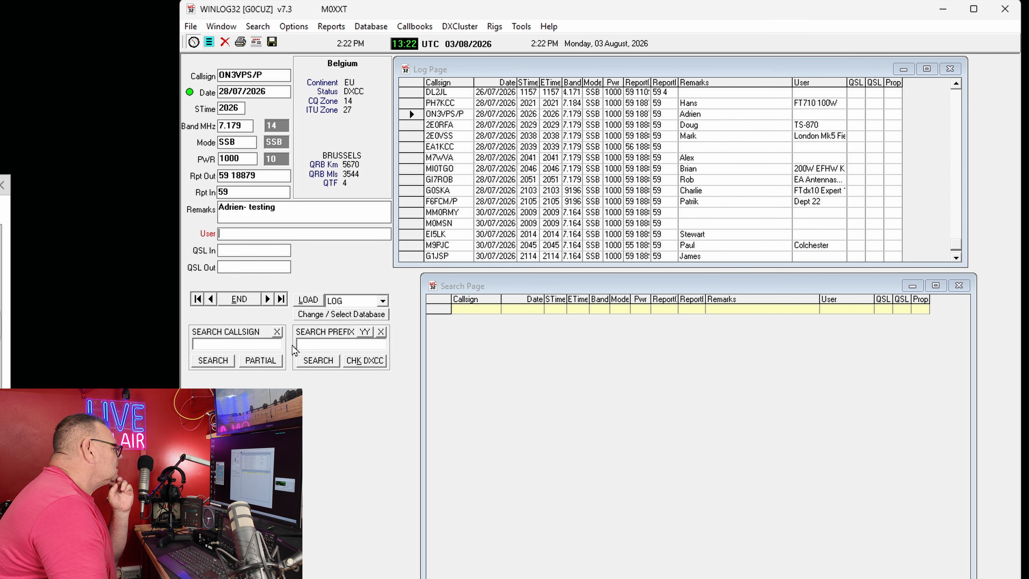
left_click(238, 302)
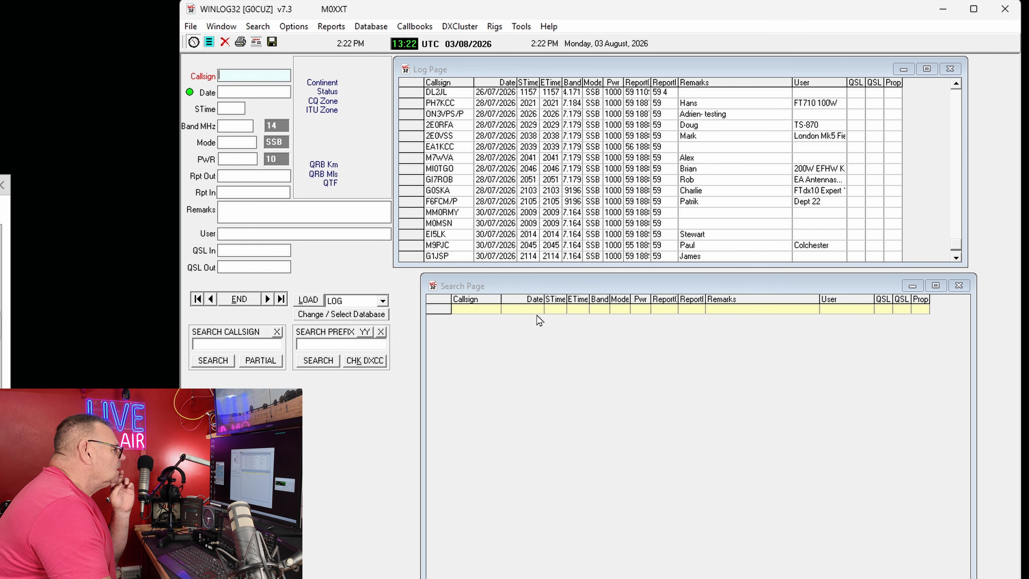
Add the operator's nickname in brackets to the remarks of the last contact in the log and save the record.
left_click(461, 227)
scroll(461, 227, "down", 3)
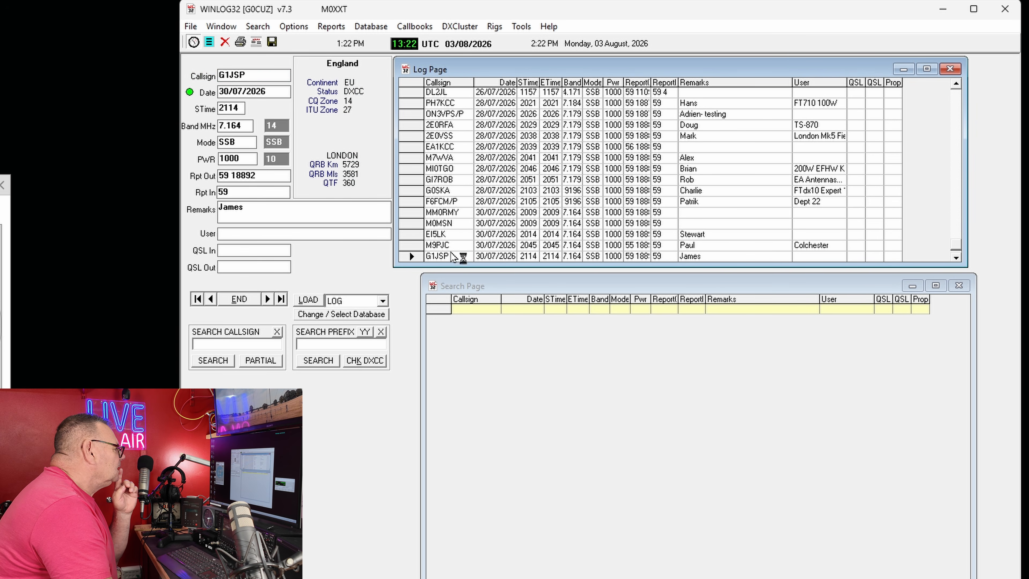
left_click(288, 209)
type("(")
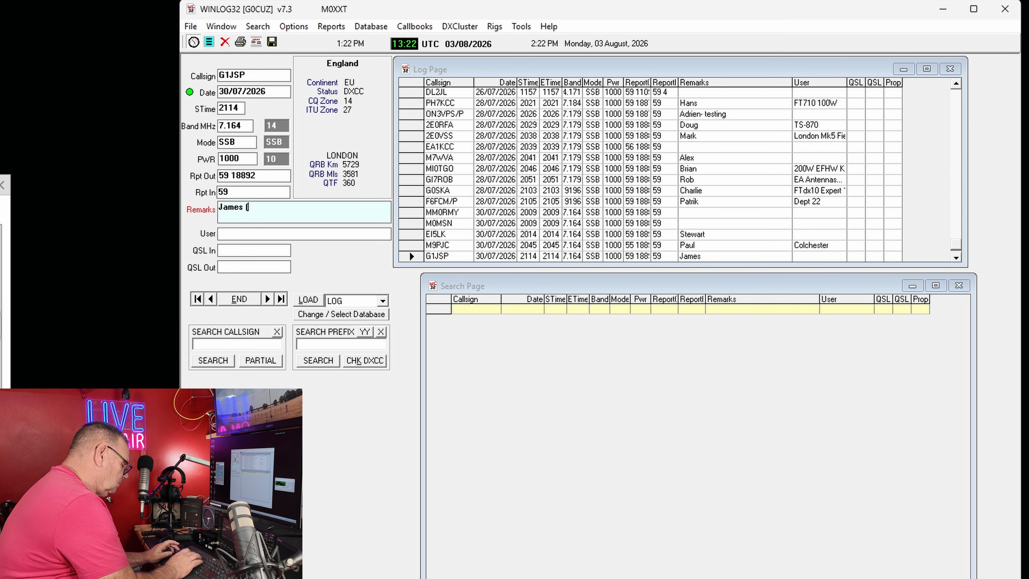
type("Jimbo888)")
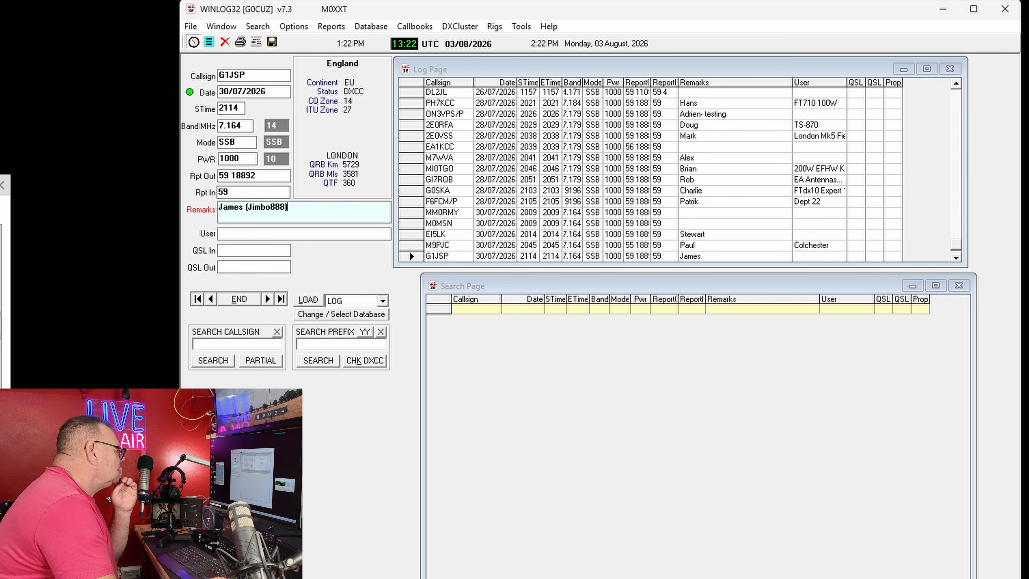
left_click(240, 300)
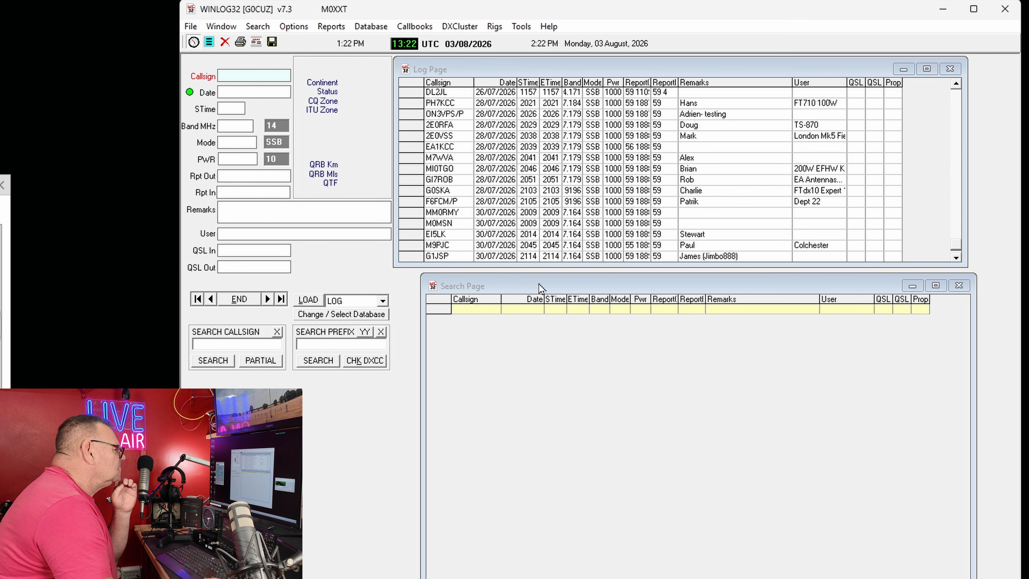
Clear the entry form and start a new log entry for the callsign F4ABC.
left_click(640, 245)
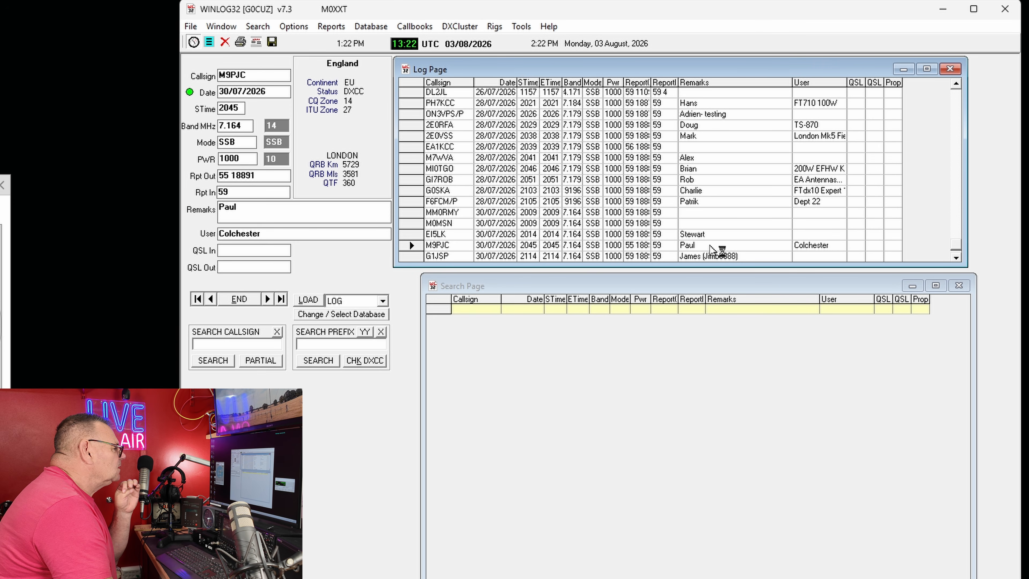
scroll(624, 195, "up", 3)
scroll(624, 195, "down", 3)
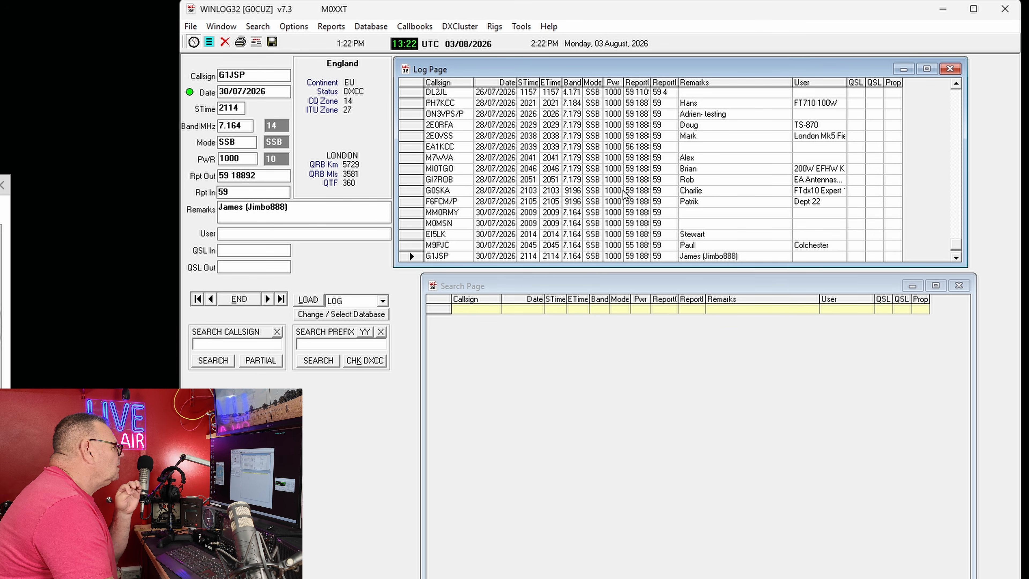
left_click(250, 301)
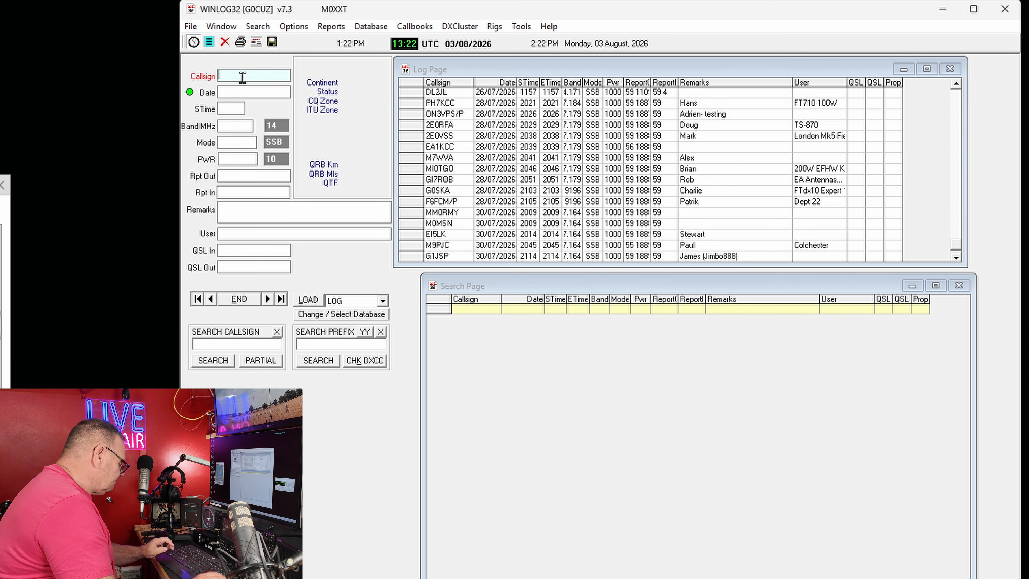
type("F4ABC")
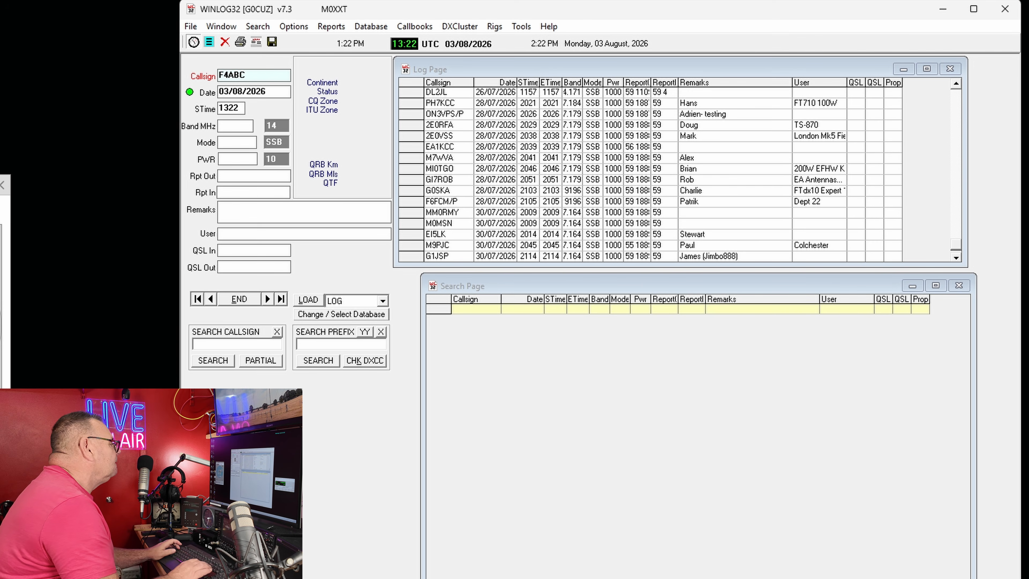
Go through the date, time, band and mode of the new contact and set its power to 100.
key("Tab")
key("Tab")
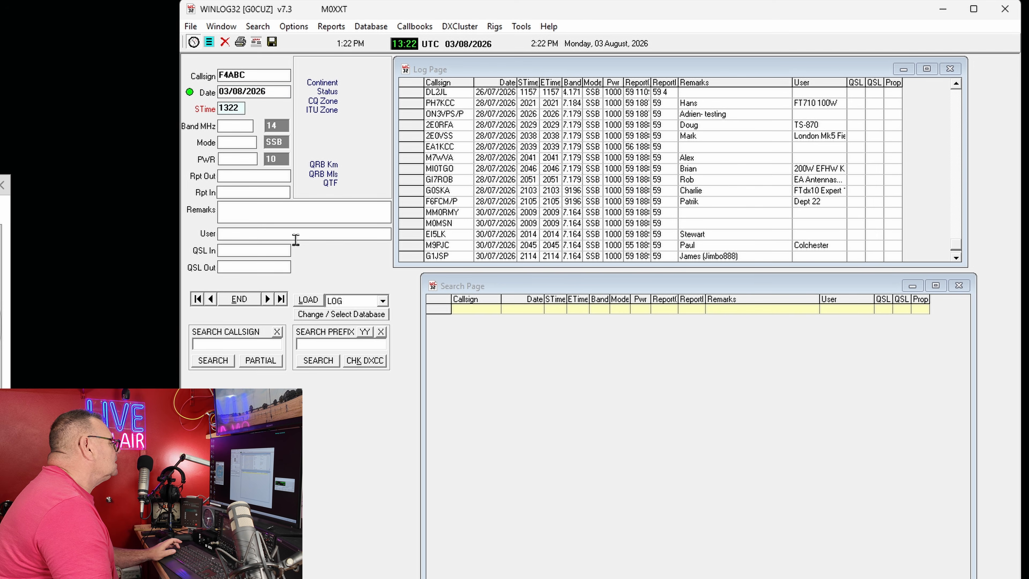
key("Tab")
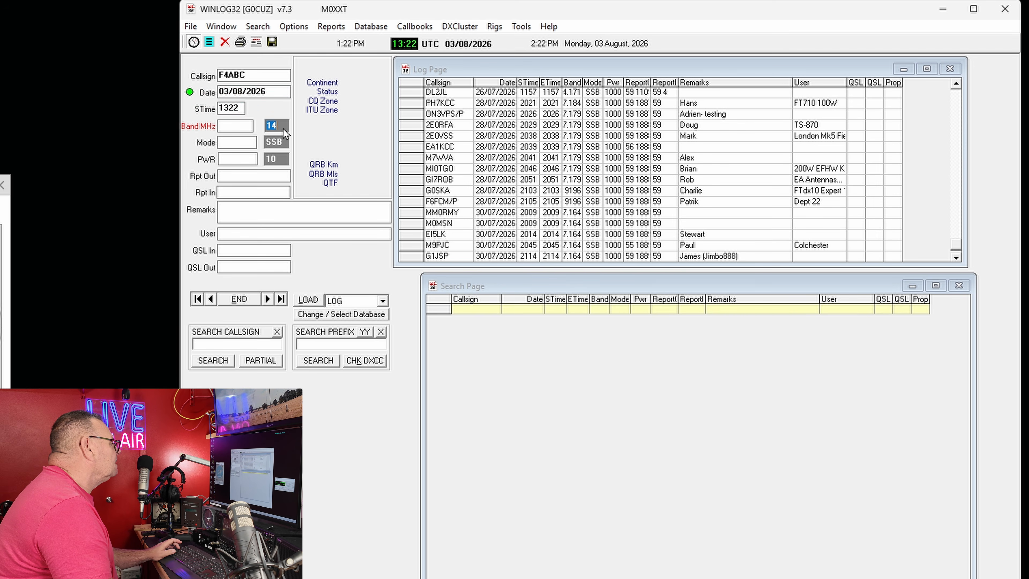
right_click(232, 129)
left_click(224, 128)
left_click(232, 146)
left_click(240, 157)
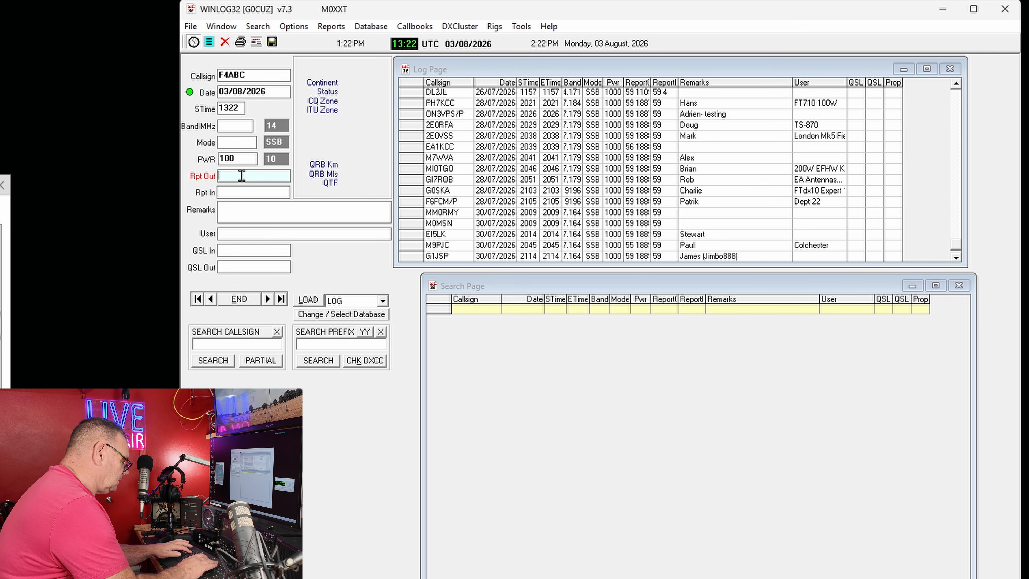
Enter 57 for both the outgoing and incoming reports, add the remark "THIS IS A TEST", and save the contact.
key("BackSpace")
type("57")
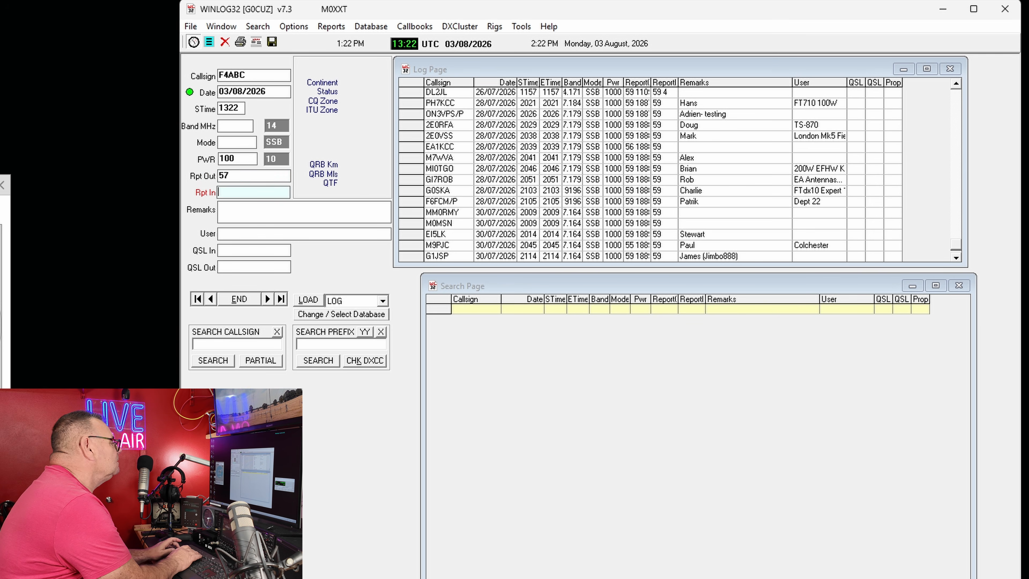
key("Tab")
type("57")
key("Tab")
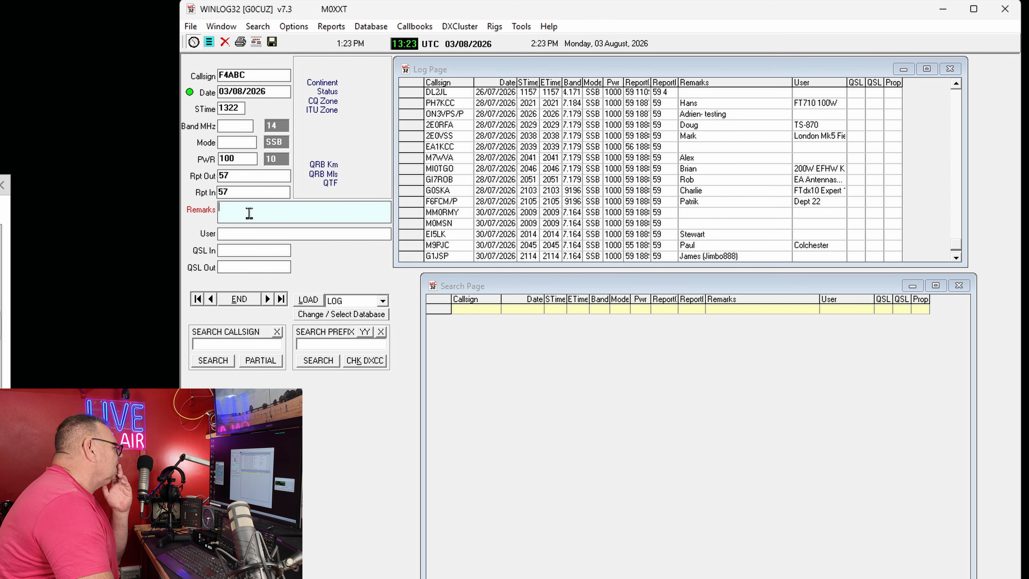
type("THIS IS A TEST")
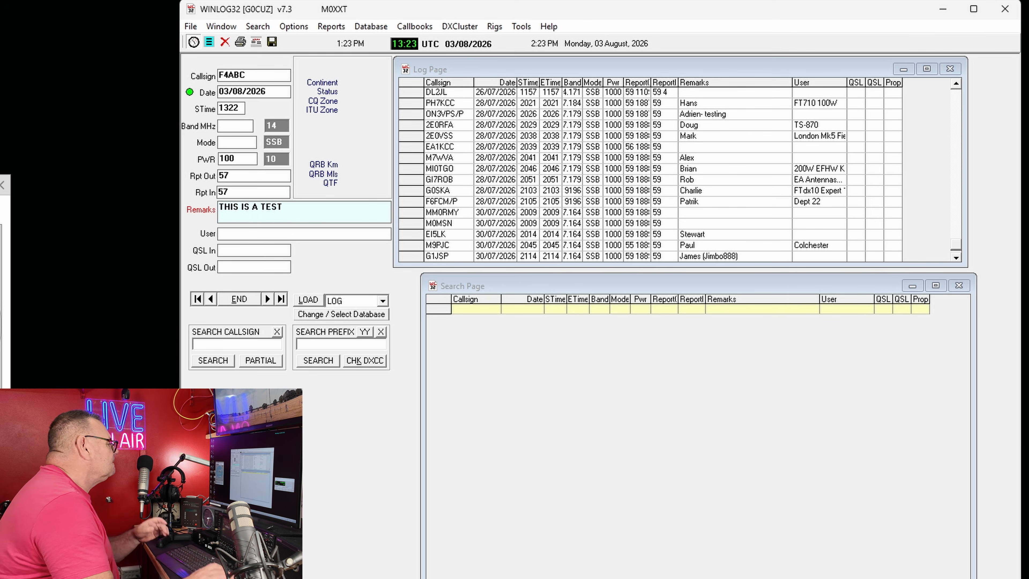
left_click(234, 304)
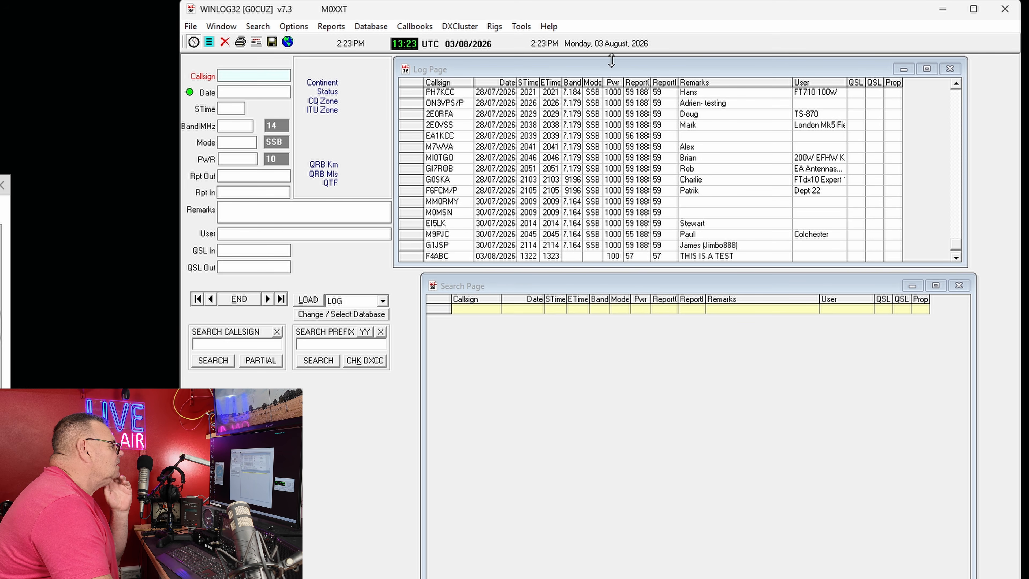
Reopen the F4ABC test contact and try to fill in its missing band and mode.
left_click(590, 248)
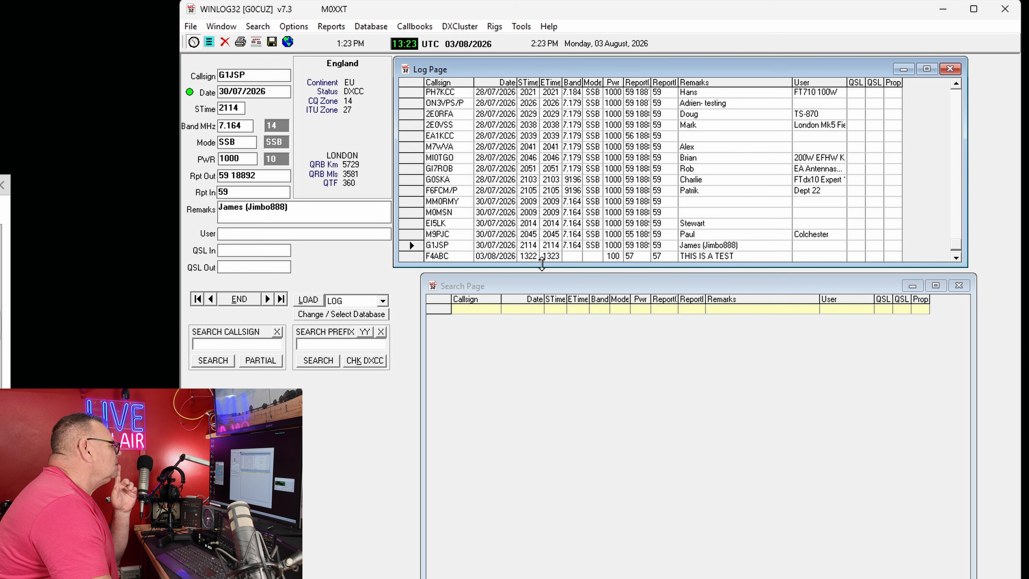
left_click(450, 255)
left_click(235, 129)
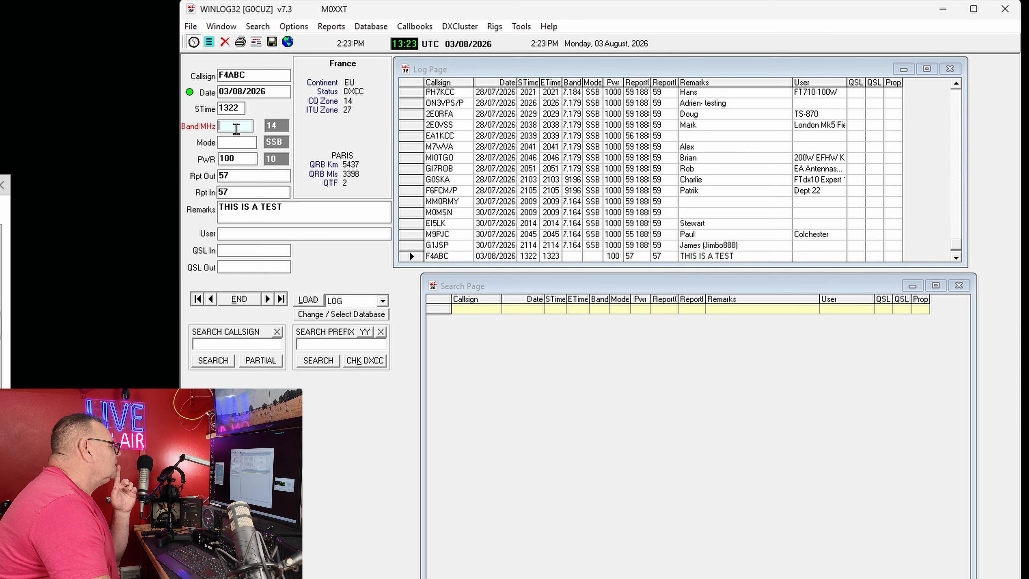
key("Tab")
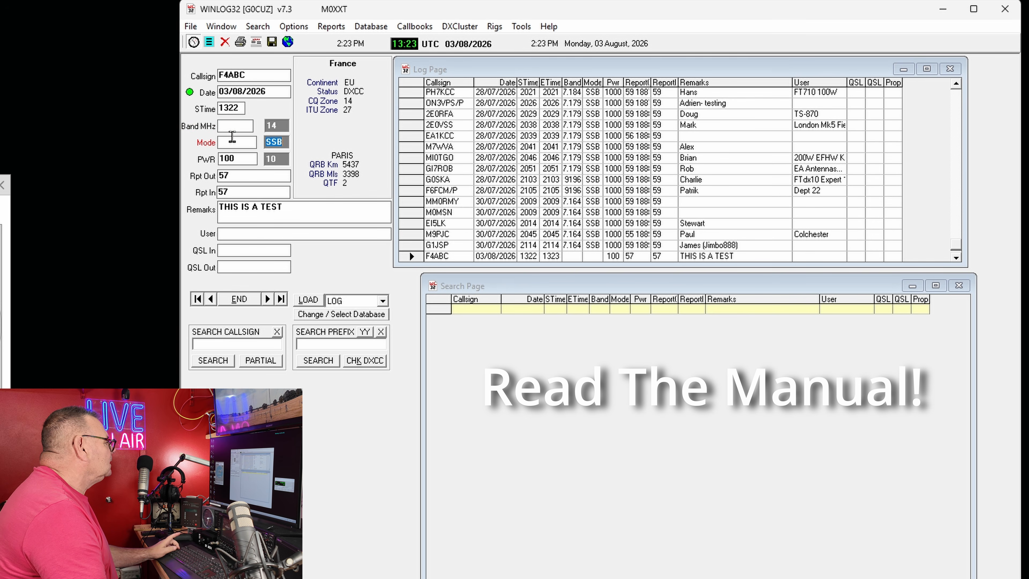
left_click(241, 131)
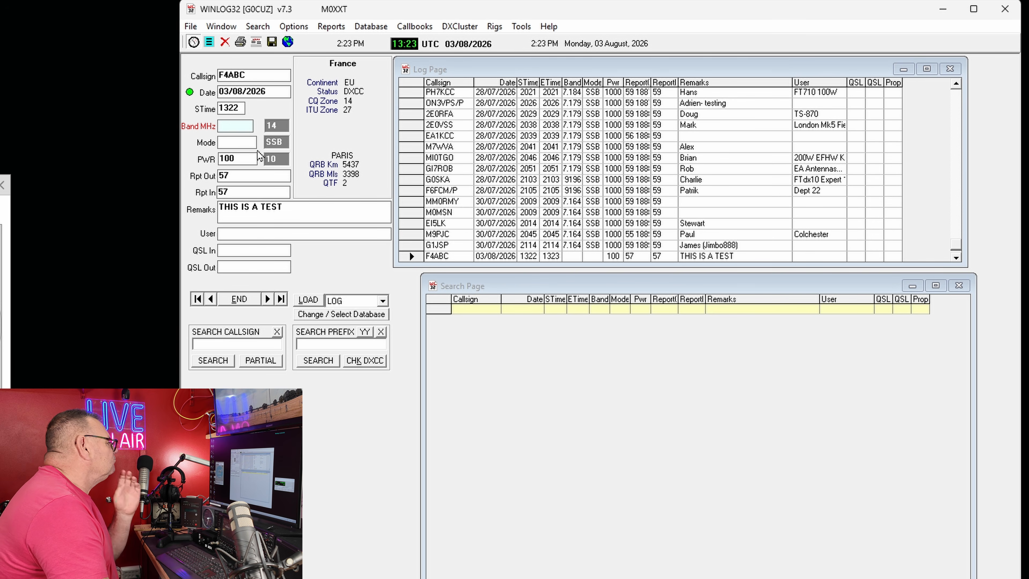
left_click(273, 143)
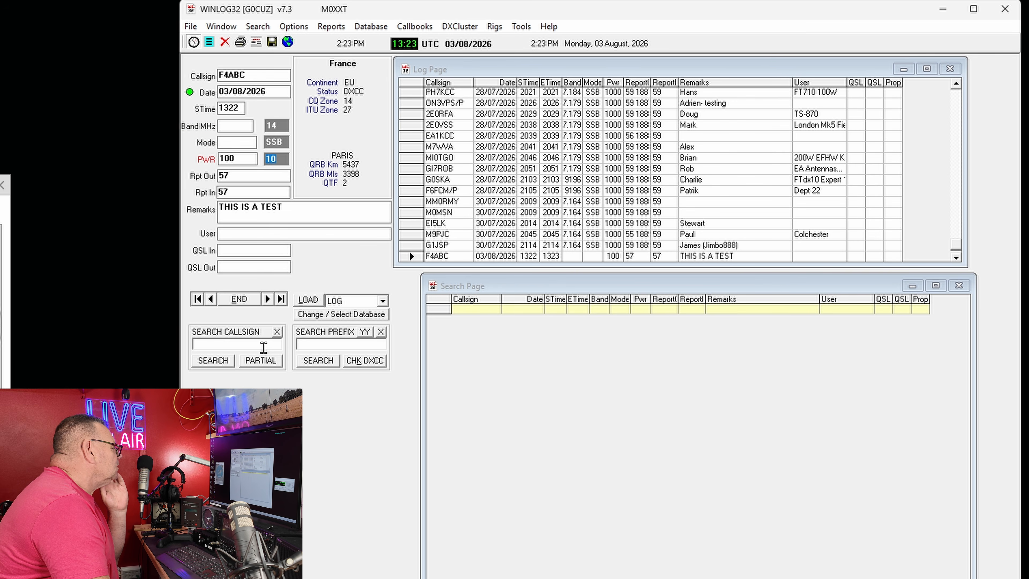
Check which logs are available to load.
left_click(383, 302)
left_click(352, 312)
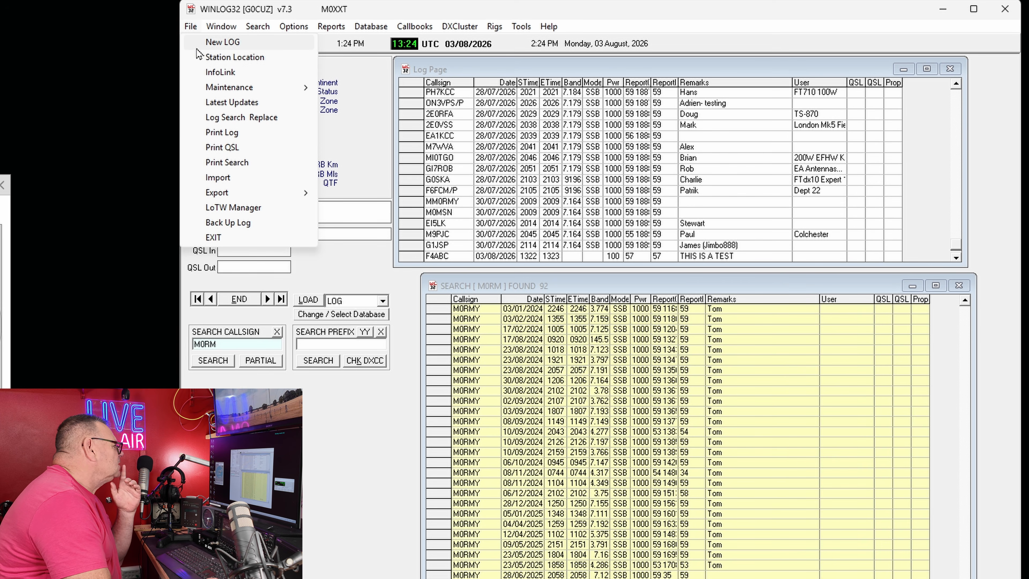
Open the station location for the log named LOG, save its details, and close the window.
left_click(235, 57)
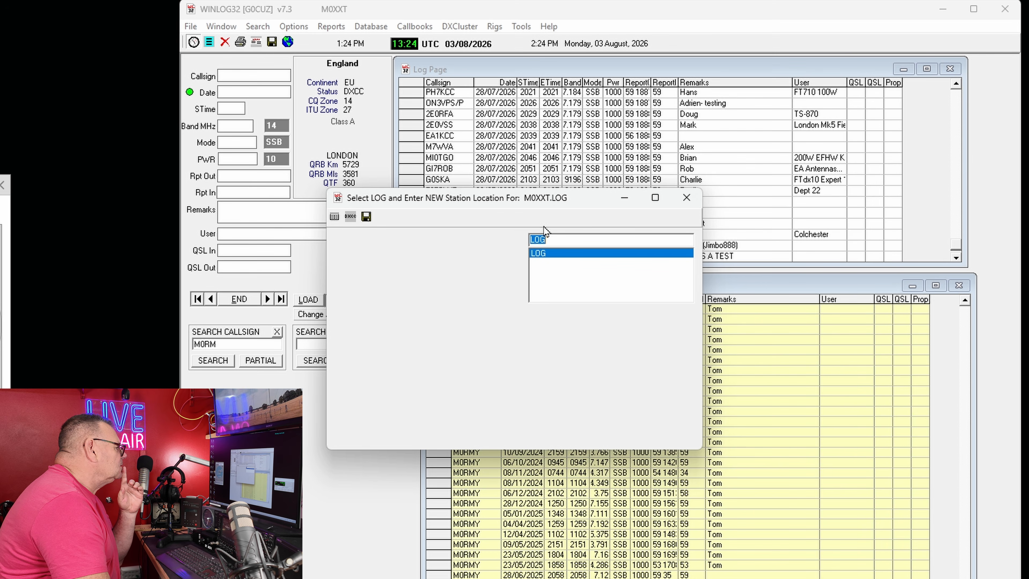
left_click(555, 257)
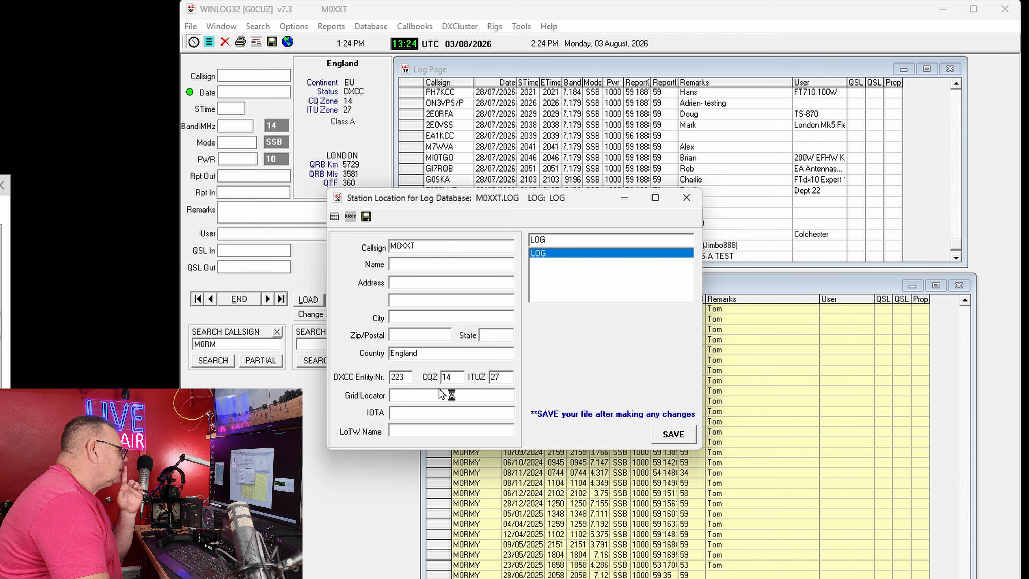
left_click(672, 435)
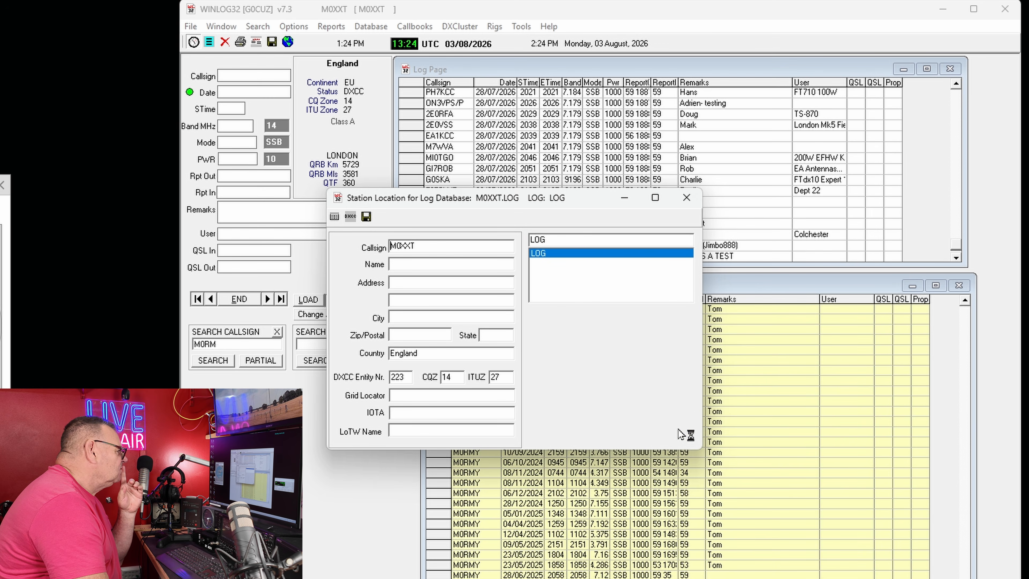
left_click(693, 204)
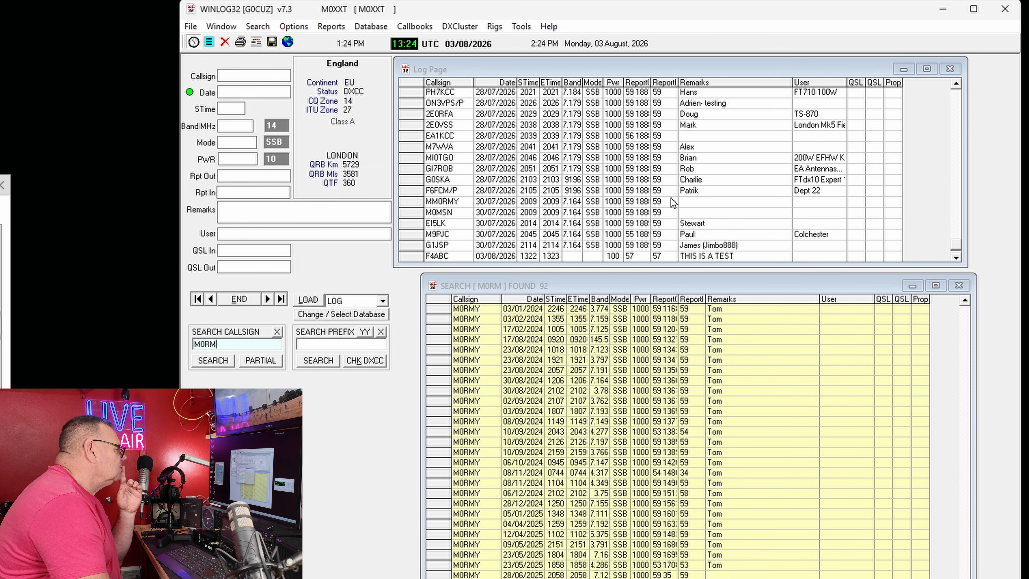
Open the LoTW Manager to view its manual and automated mode options, then close it.
left_click(190, 26)
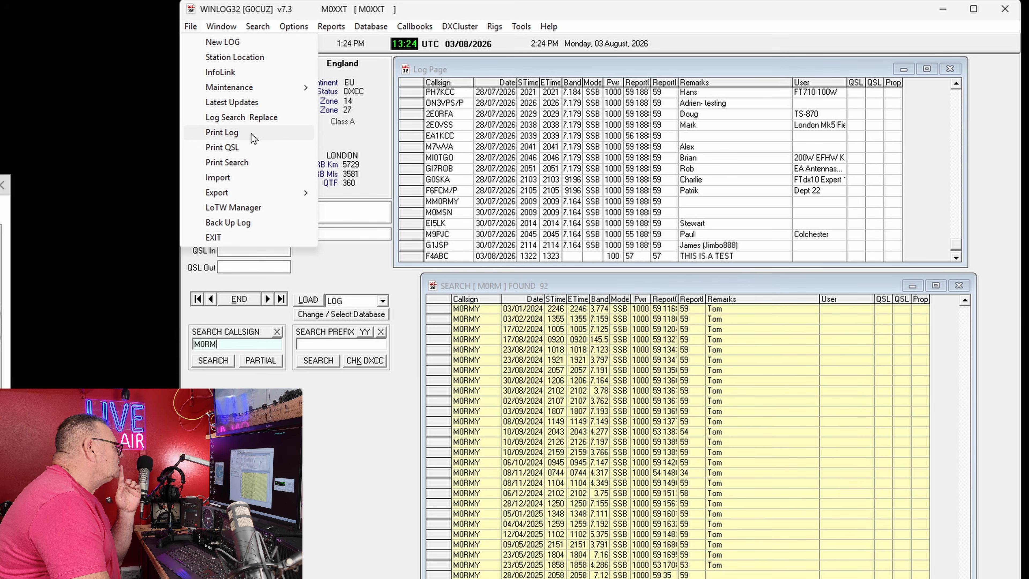
left_click(252, 210)
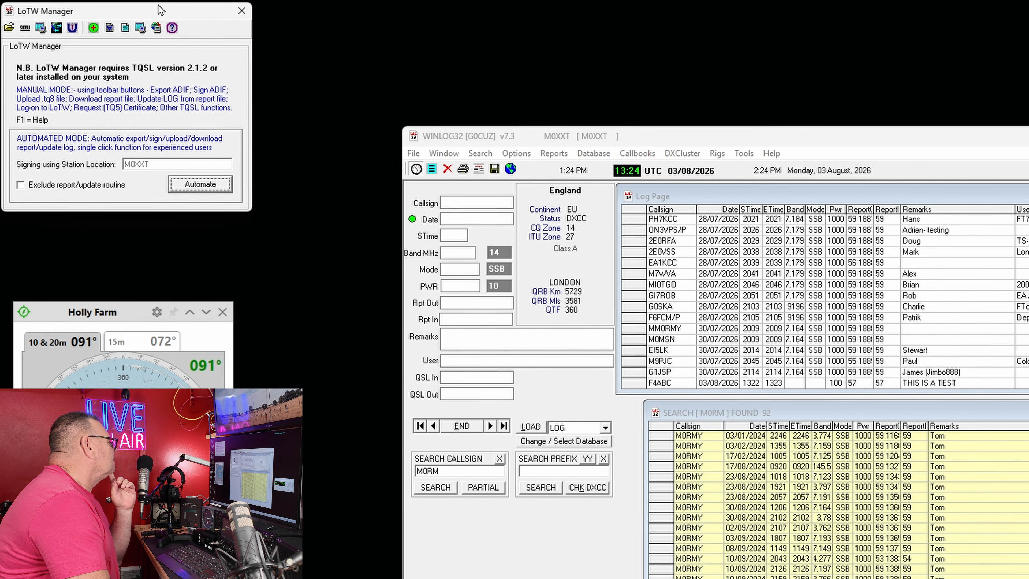
left_click_drag(158, 9, 238, 36)
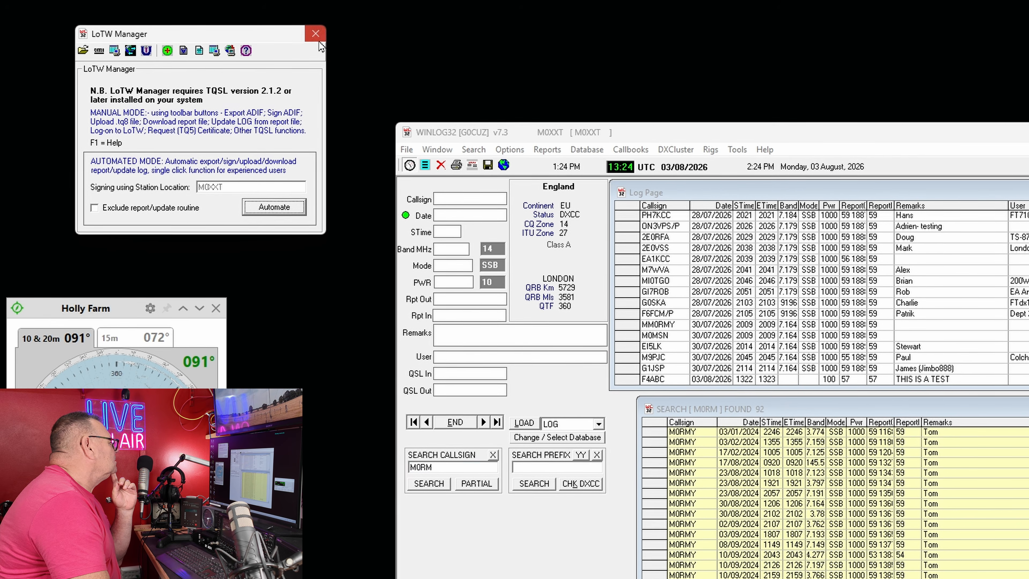
left_click(317, 34)
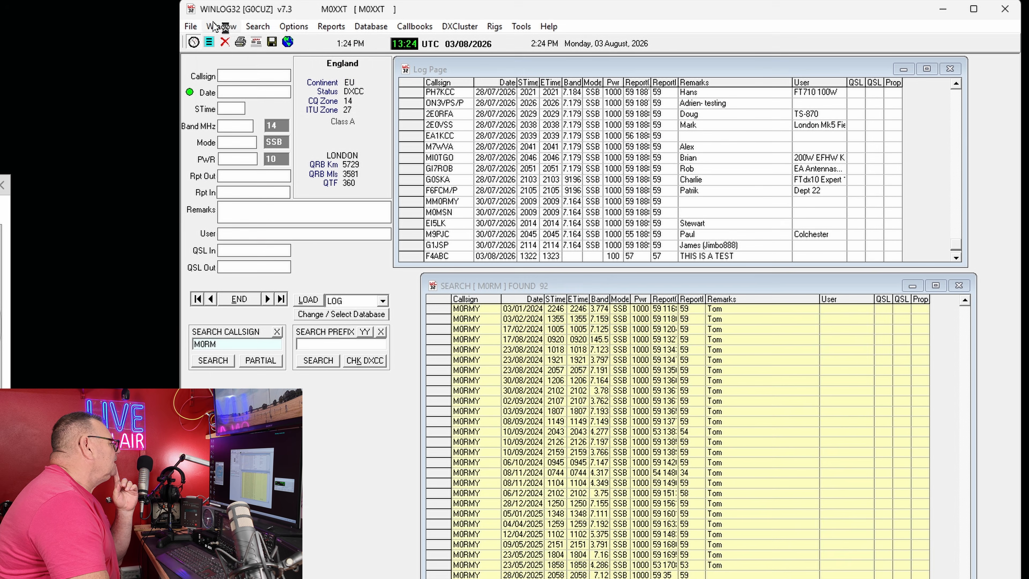
left_click(215, 27)
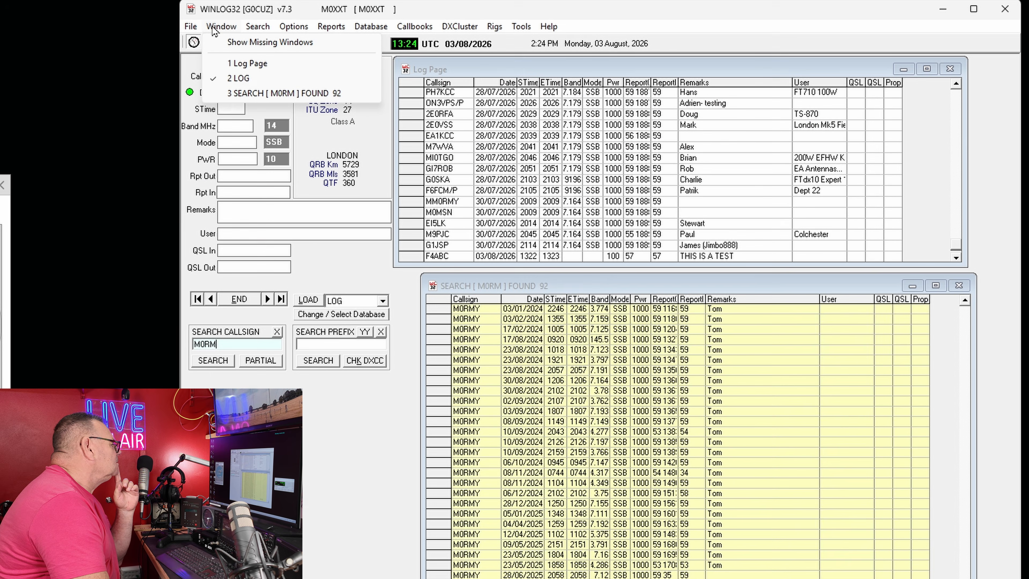
left_click(277, 41)
left_click(265, 29)
left_click(246, 40)
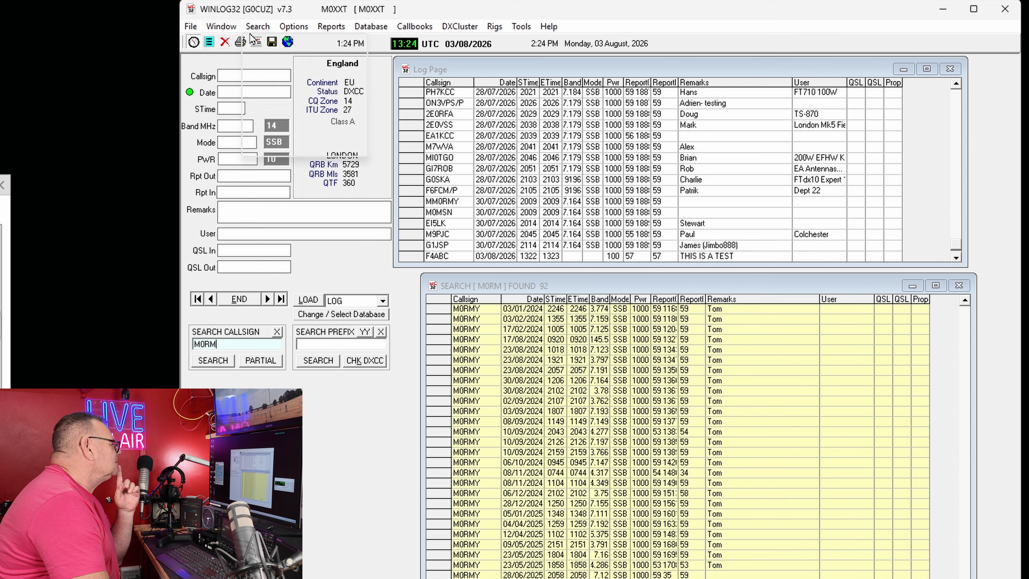
left_click(259, 29)
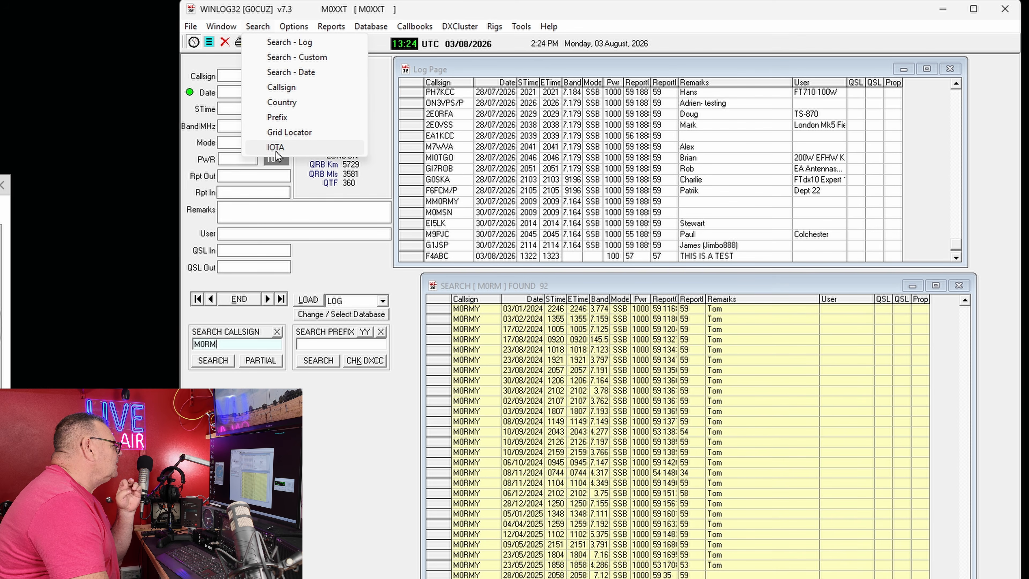
Turn on SpeedLog's automatic 59(9) reports and start a new entry in the callsign field.
mouse_move(294, 27)
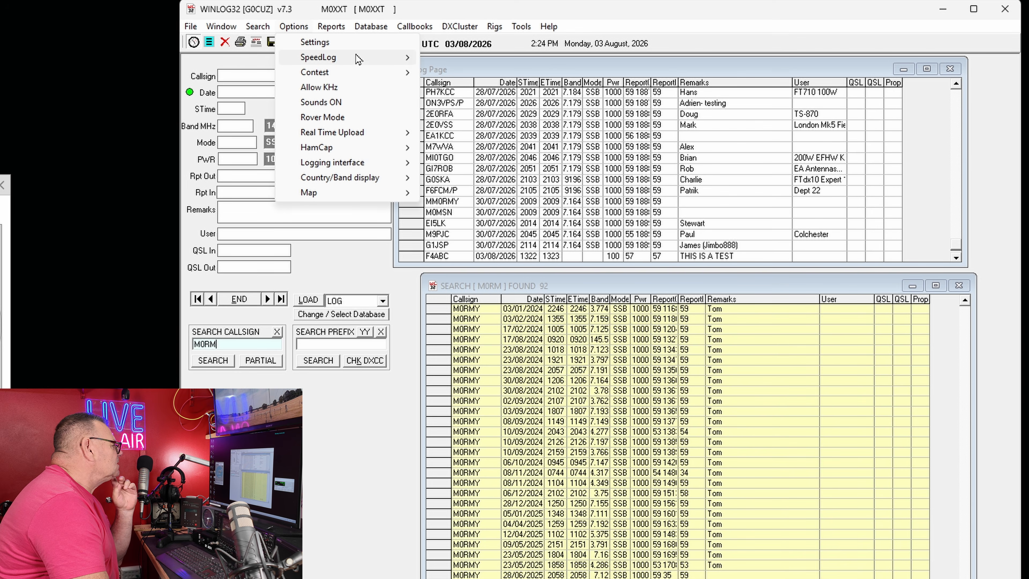
mouse_move(357, 59)
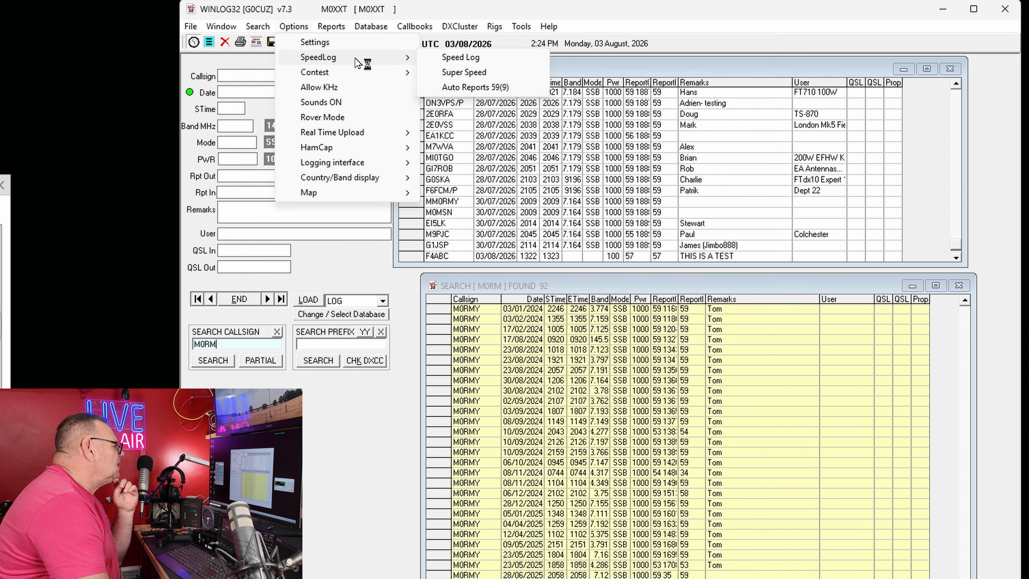
left_click(477, 93)
left_click(242, 77)
Enable the Hamscope logging interface and open the map window.
left_click(293, 26)
mouse_move(362, 80)
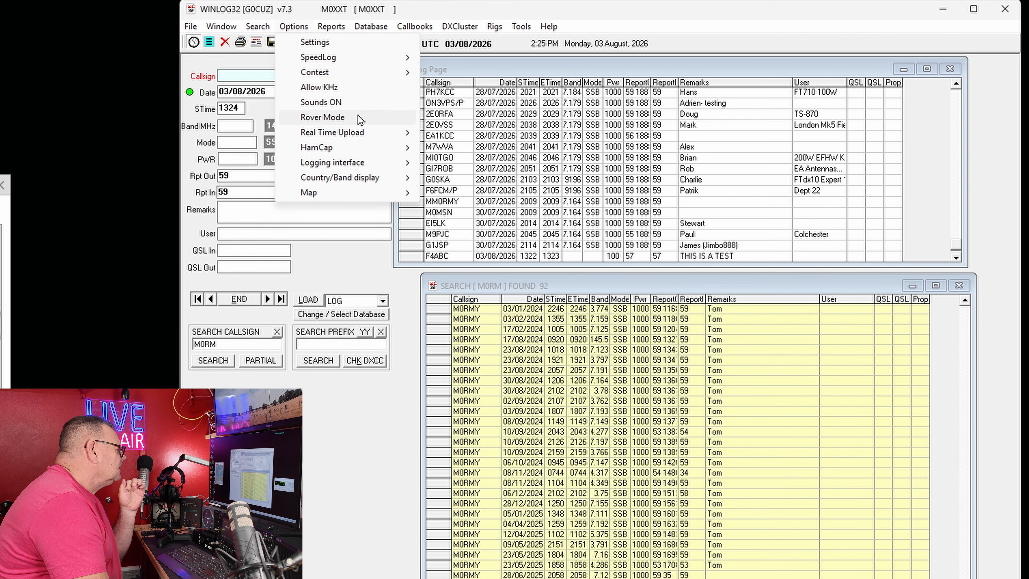
mouse_move(356, 153)
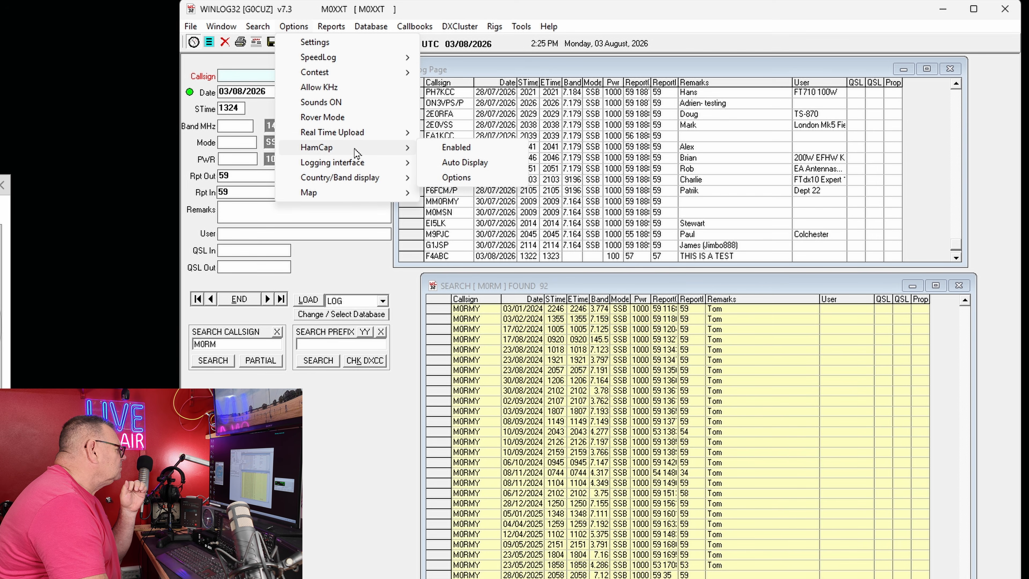
mouse_move(376, 168)
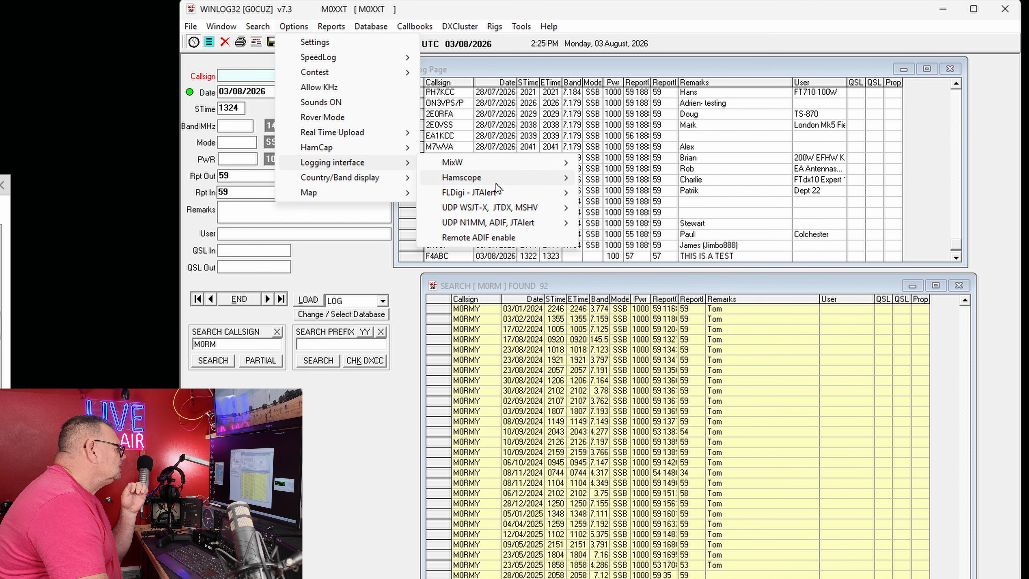
mouse_move(494, 183)
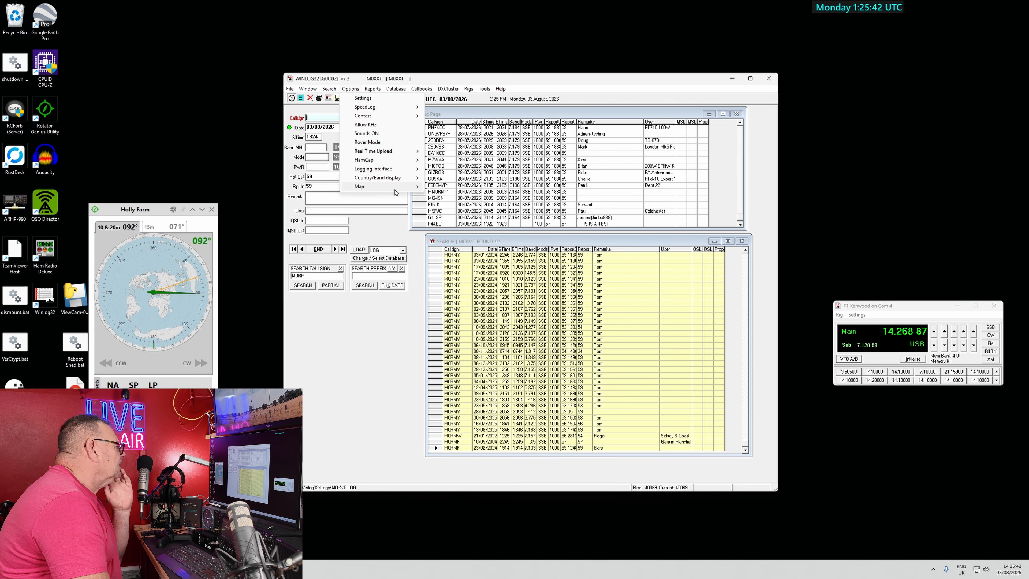
mouse_move(395, 189)
left_click(444, 186)
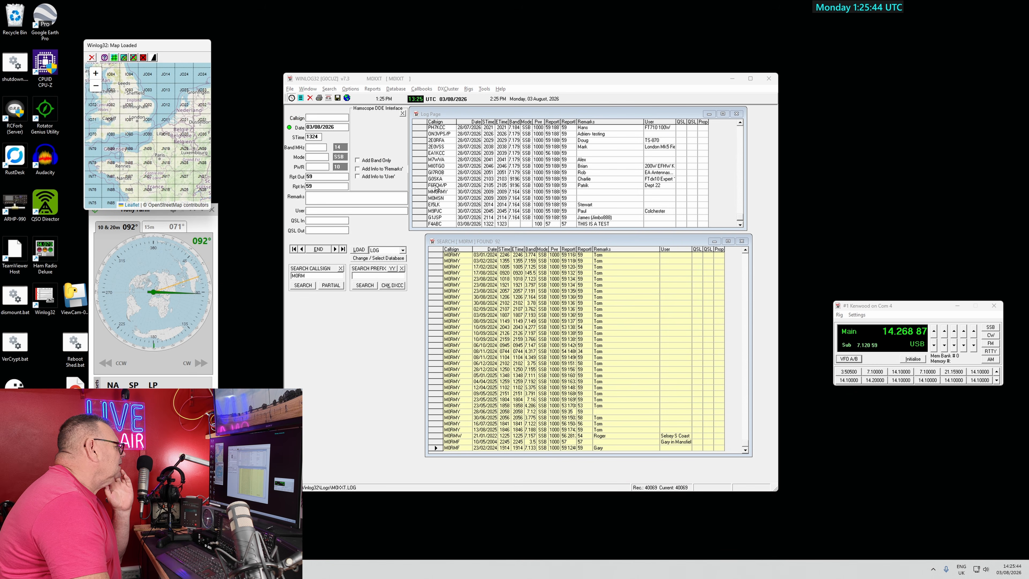
Move the map window above the rotator display, turn on the Country/Band auto-display, and place its window above the rig control.
left_click_drag(153, 50, 213, 33)
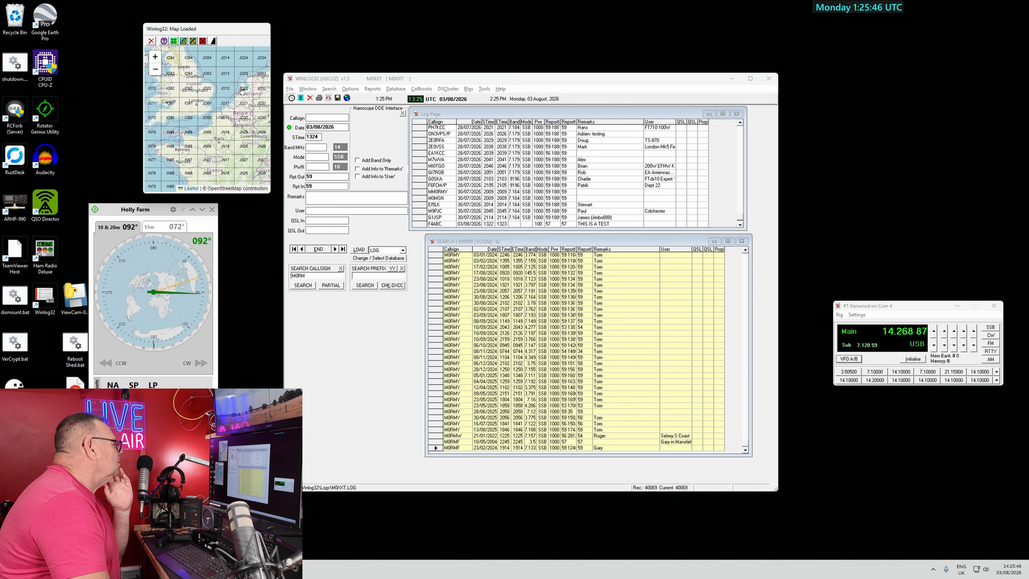
left_click(350, 89)
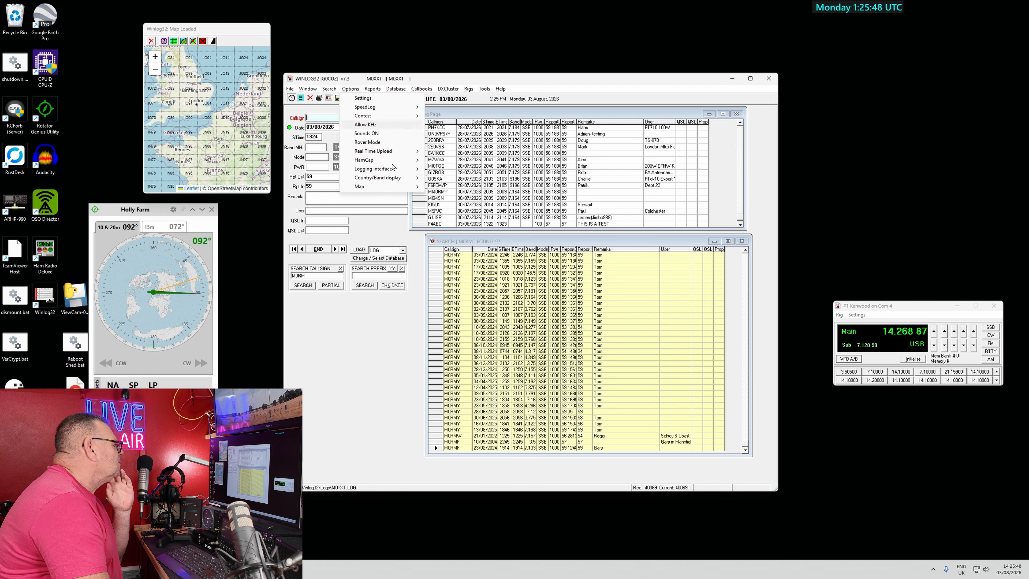
mouse_move(407, 183)
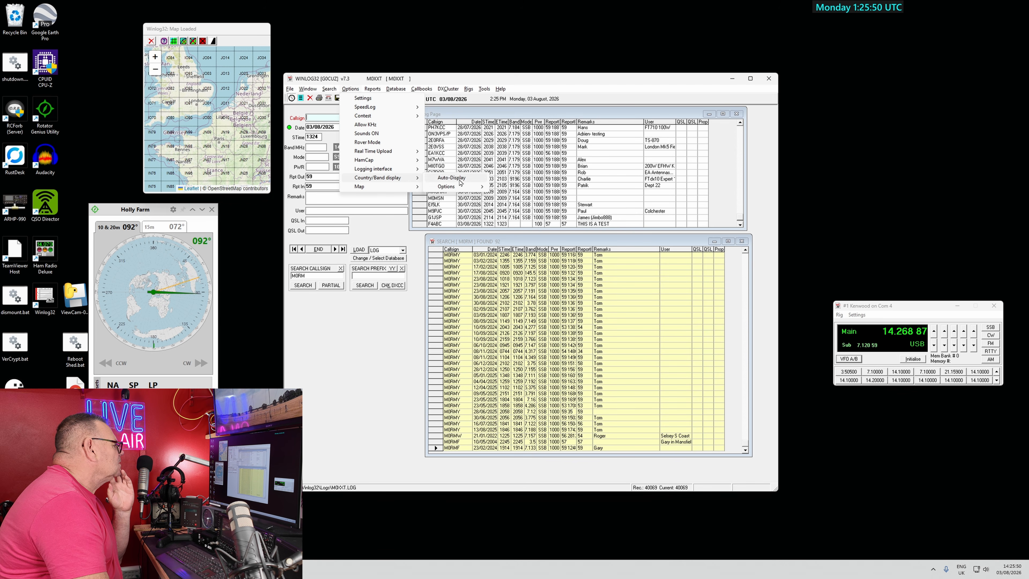
left_click(451, 178)
left_click_drag(48, 166, 856, 178)
View the DXCC band map and the file maintenance utility, close both, and check the available log reports.
left_click(353, 90)
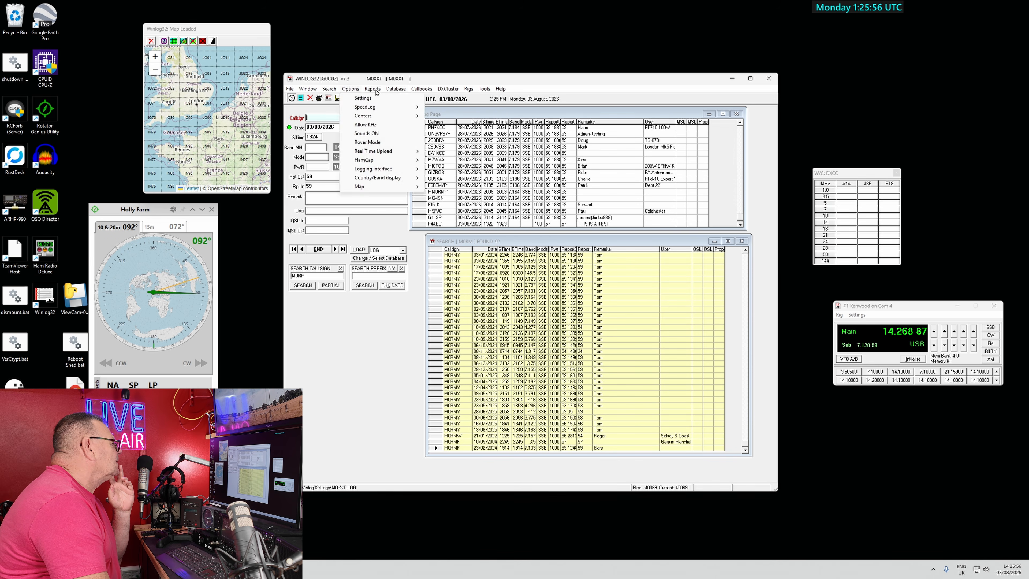
mouse_move(372, 87)
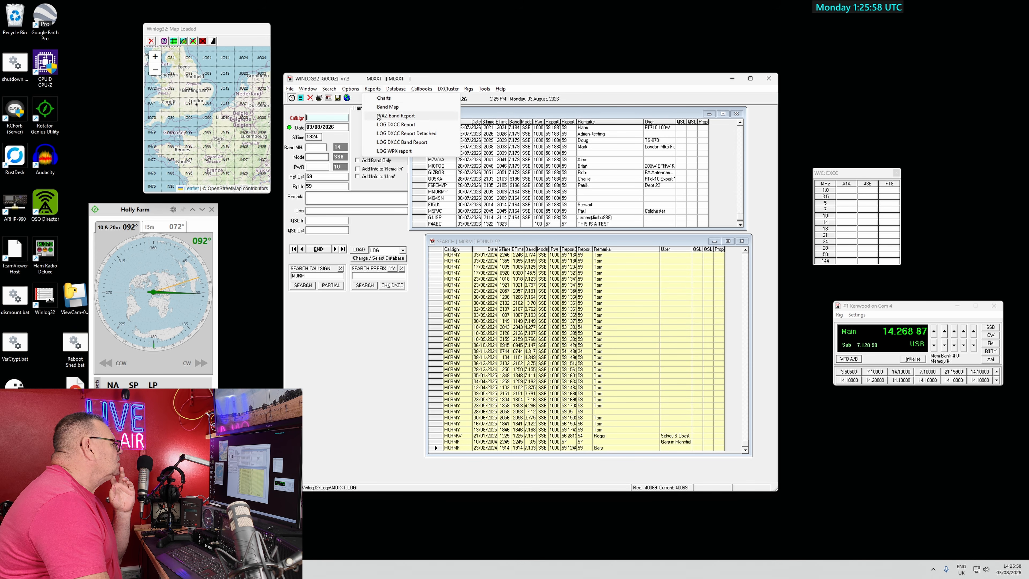
left_click(396, 108)
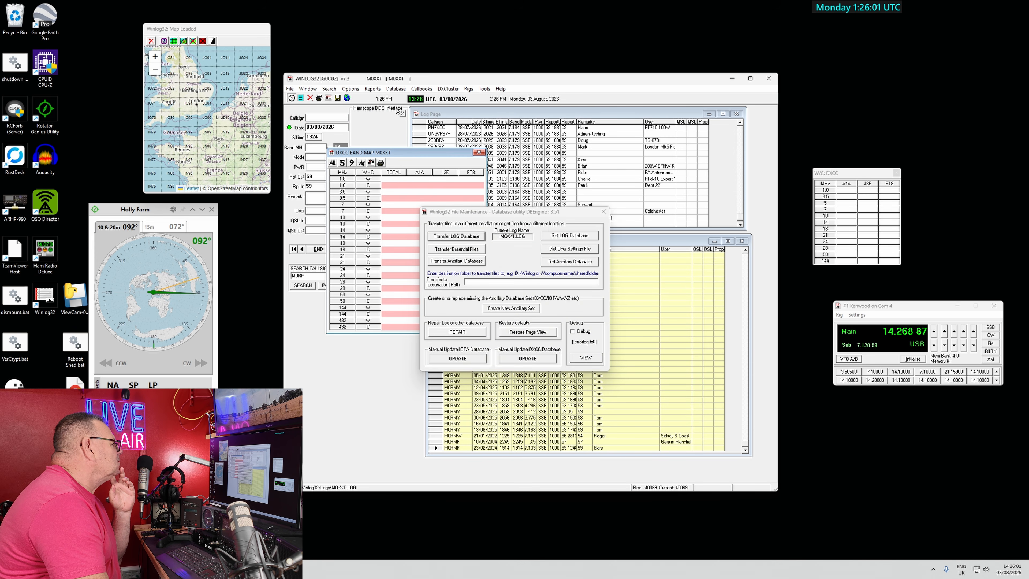
left_click(604, 211)
left_click(479, 152)
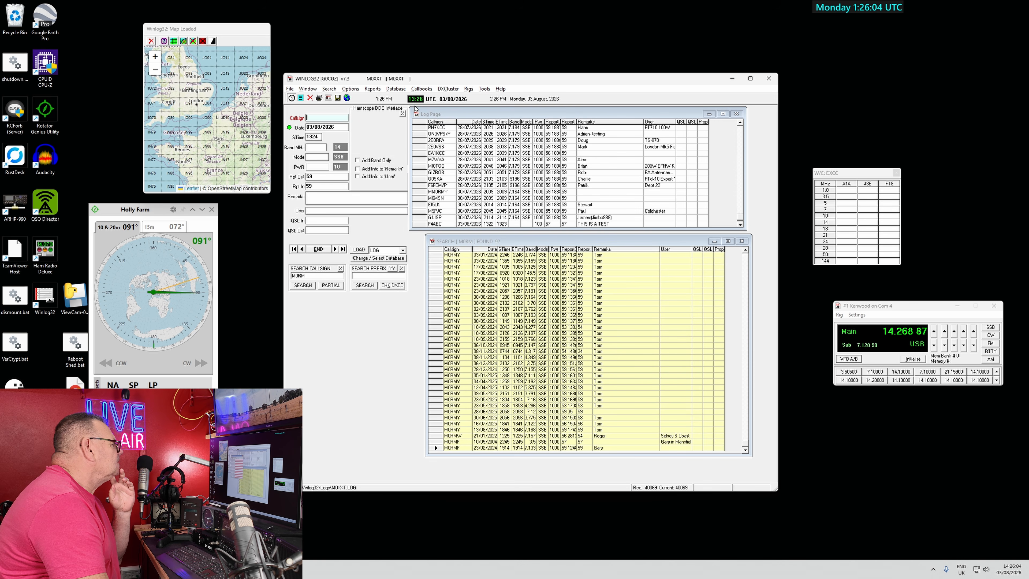
left_click(372, 90)
left_click(407, 152)
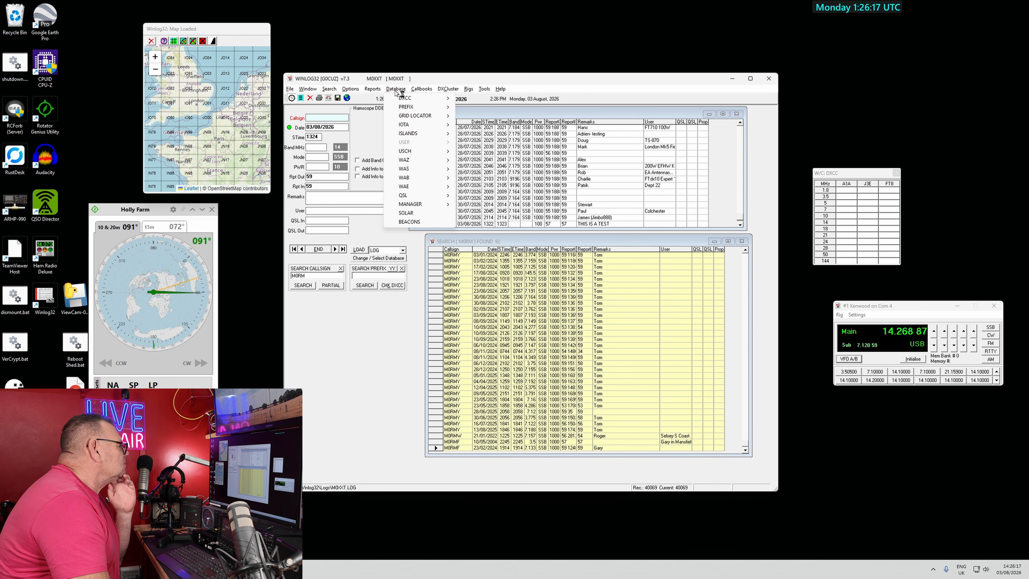
Open the DXCC database, browse its country list, and close it to return to the log.
mouse_move(438, 98)
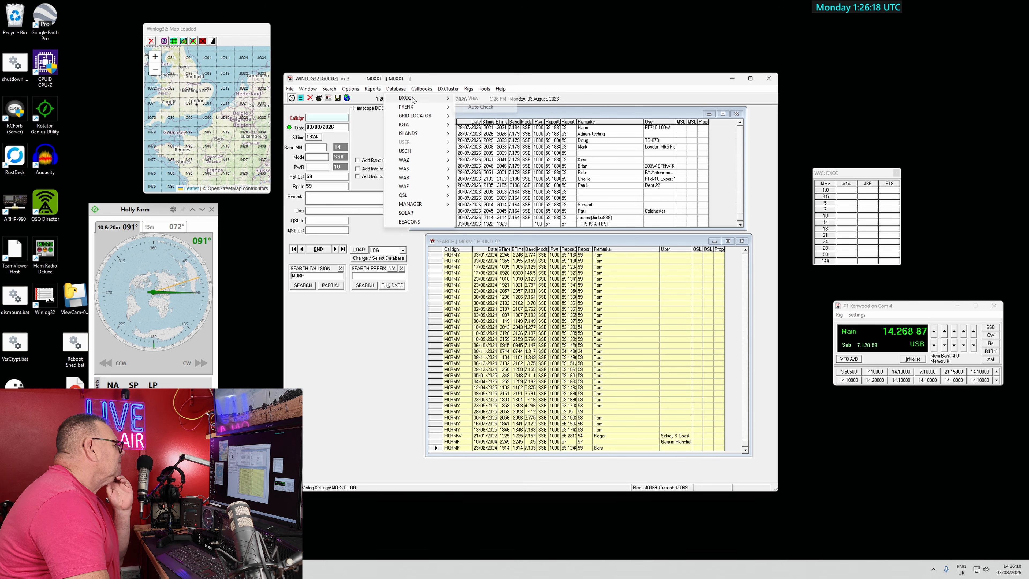
left_click(490, 101)
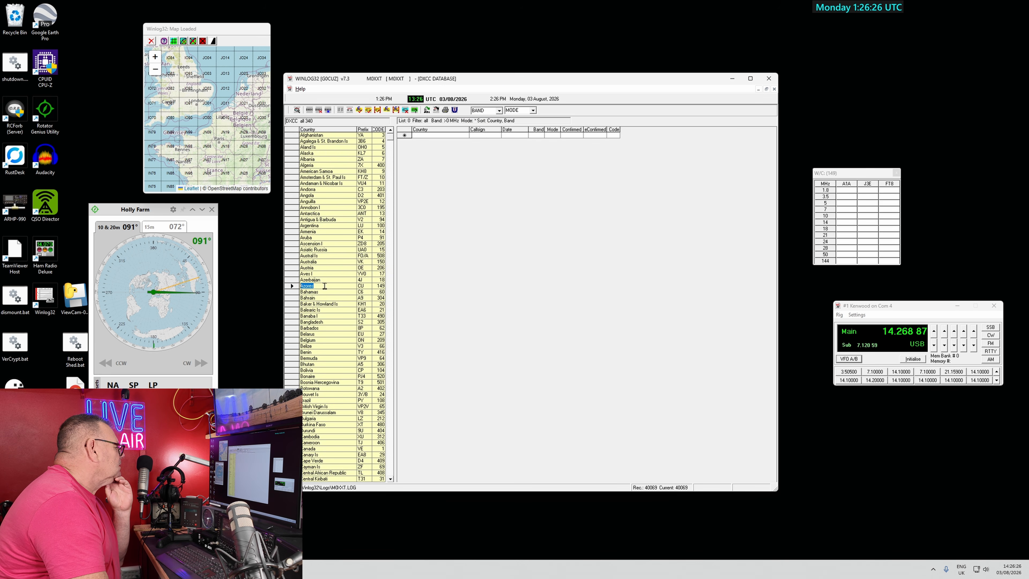
left_click(389, 355)
left_click(390, 355)
left_click(390, 356)
left_click(389, 356)
left_click(389, 356)
left_click(390, 357)
left_click_drag(389, 361, 389, 362)
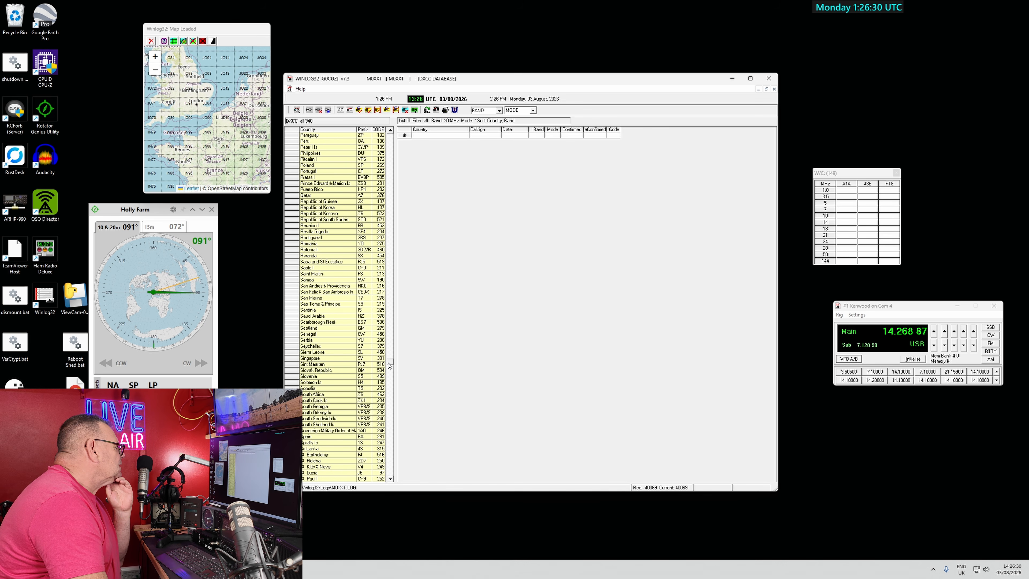
left_click_drag(517, 80, 554, 114)
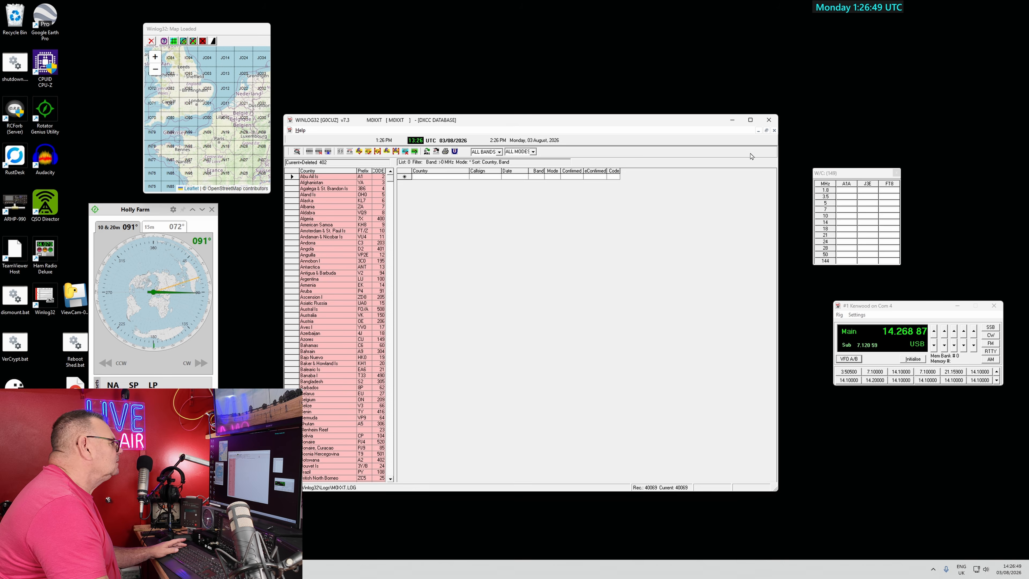
left_click(774, 131)
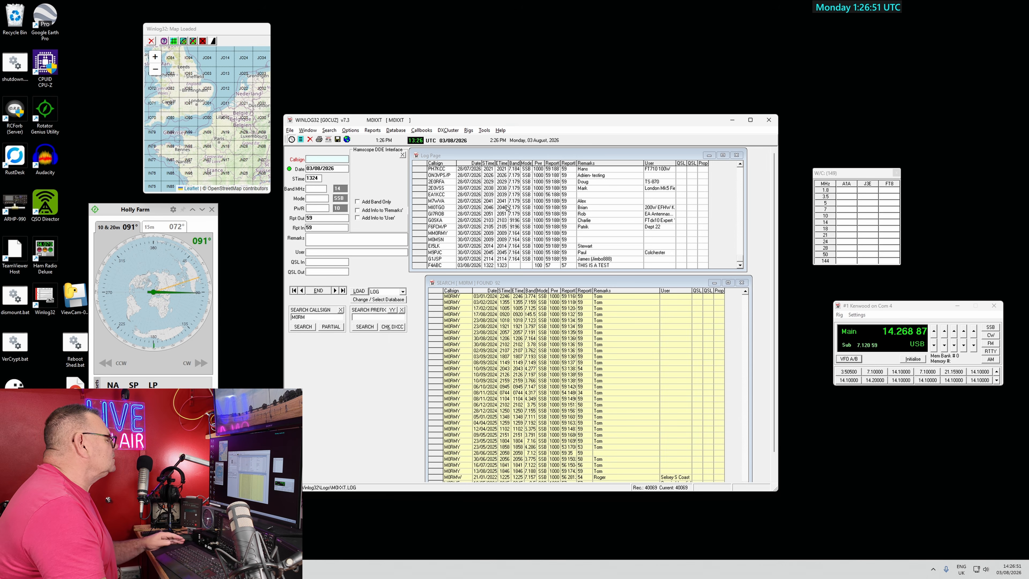
left_click(395, 131)
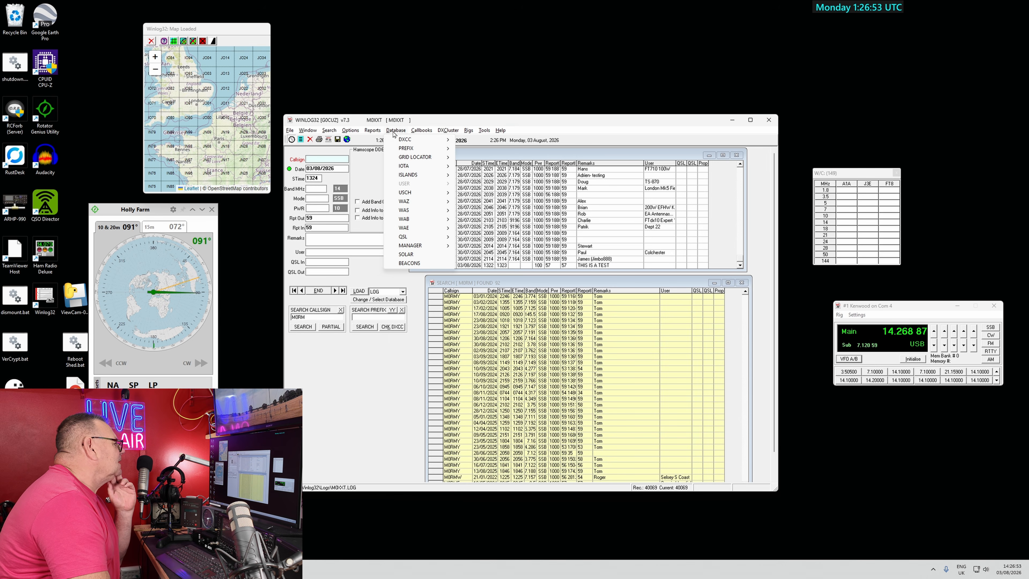
mouse_move(424, 132)
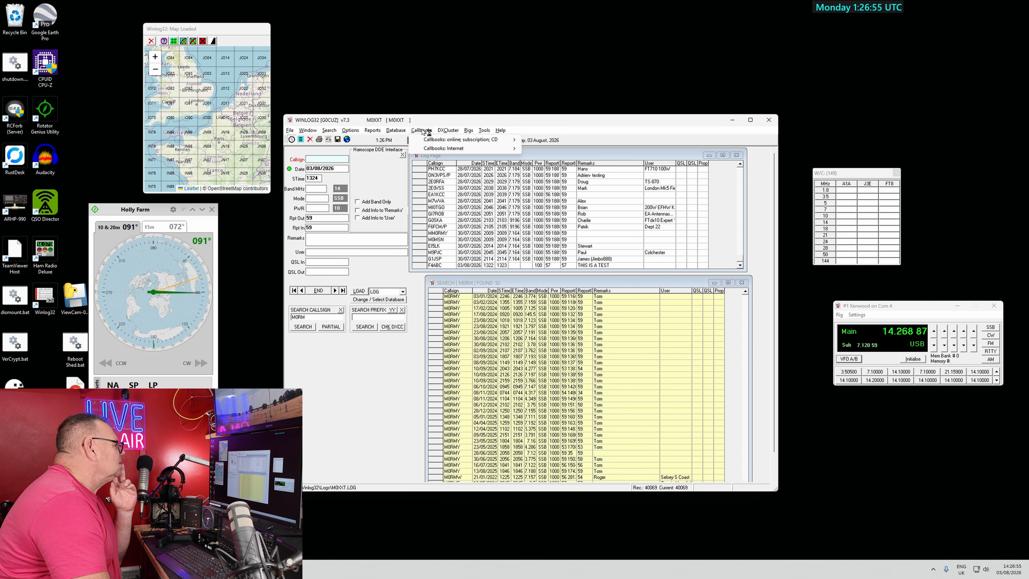
mouse_move(477, 146)
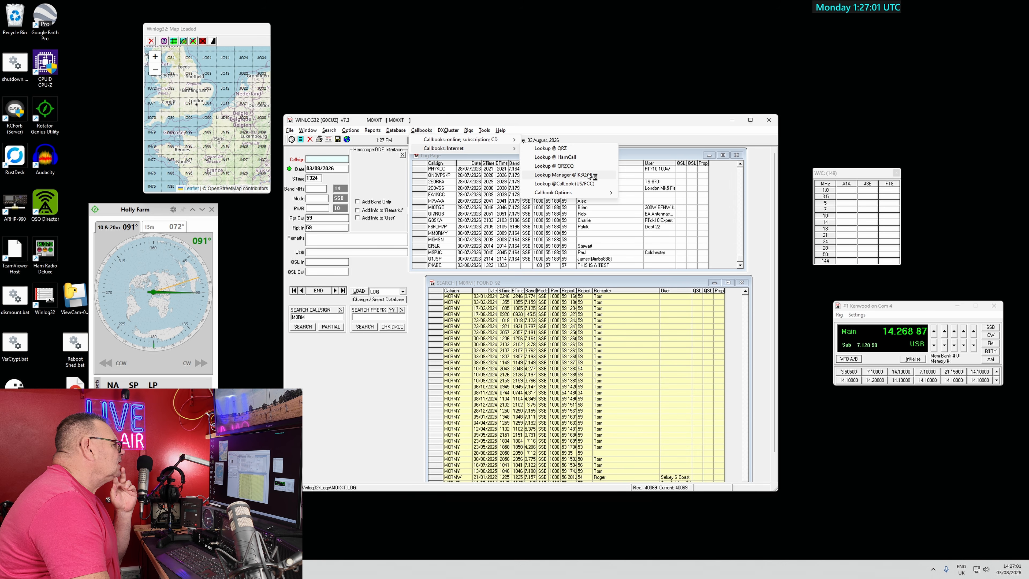
mouse_move(569, 195)
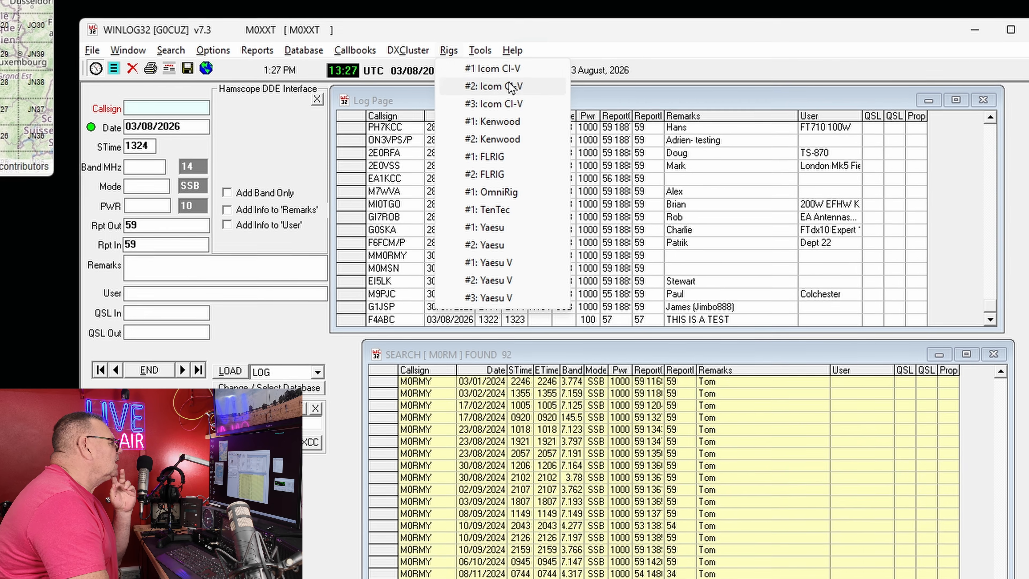
mouse_move(408, 50)
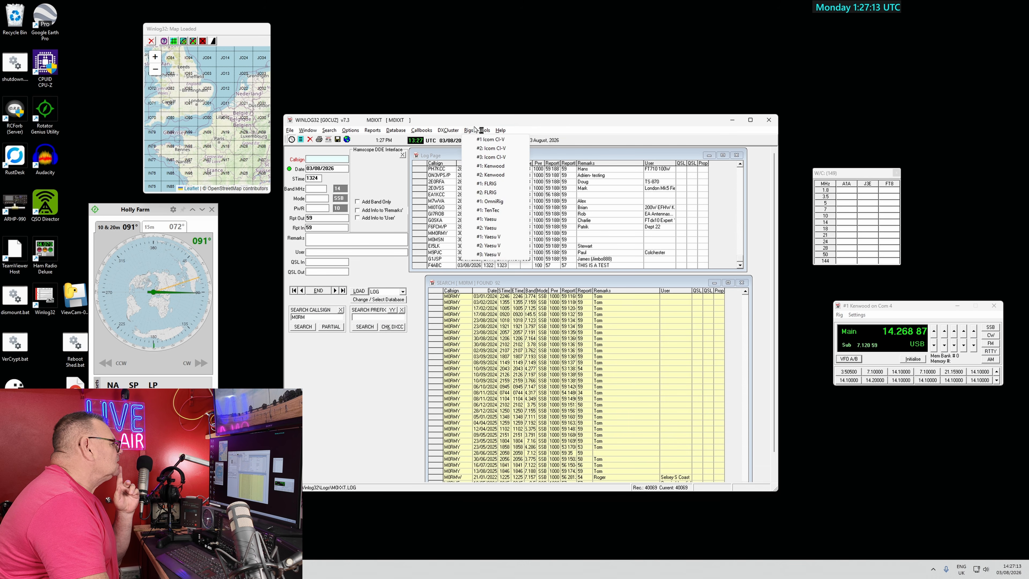
mouse_move(500, 131)
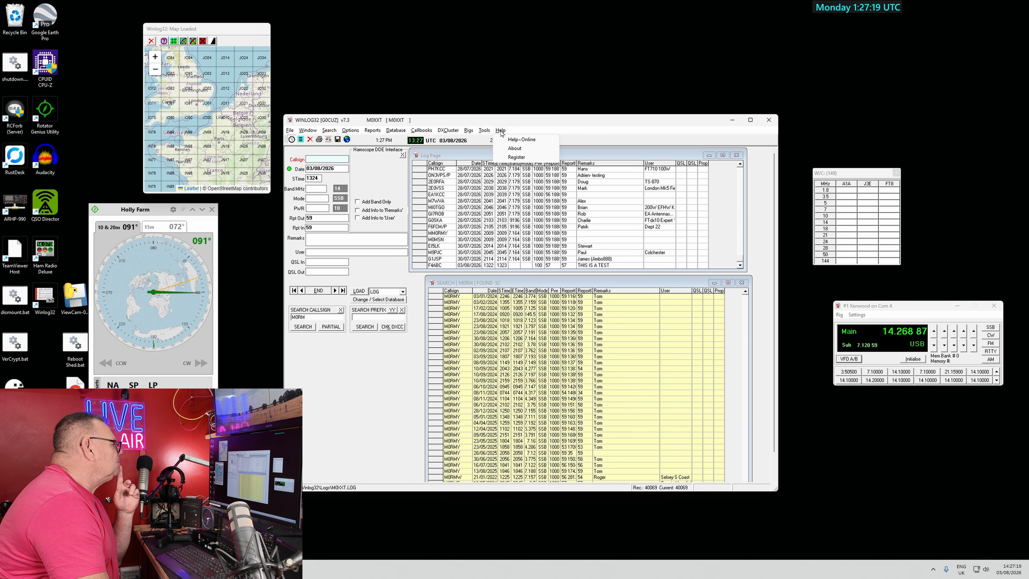
left_click(385, 176)
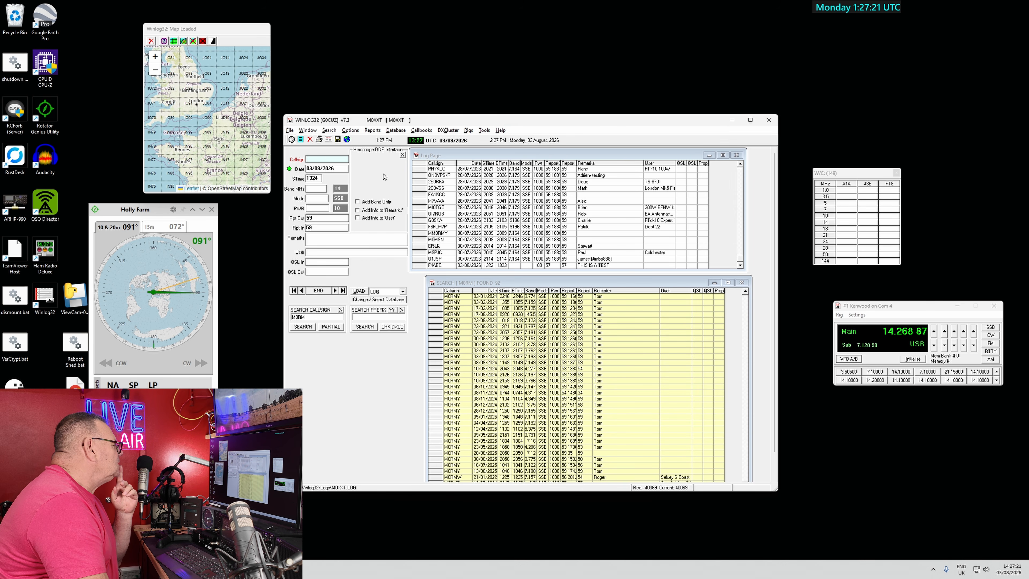
left_click(301, 140)
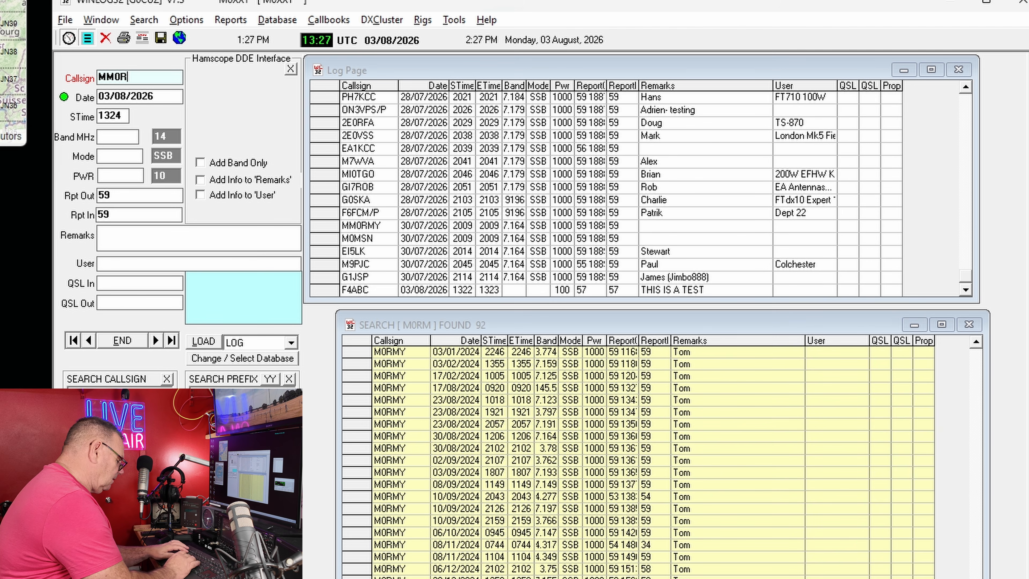
key("Tab")
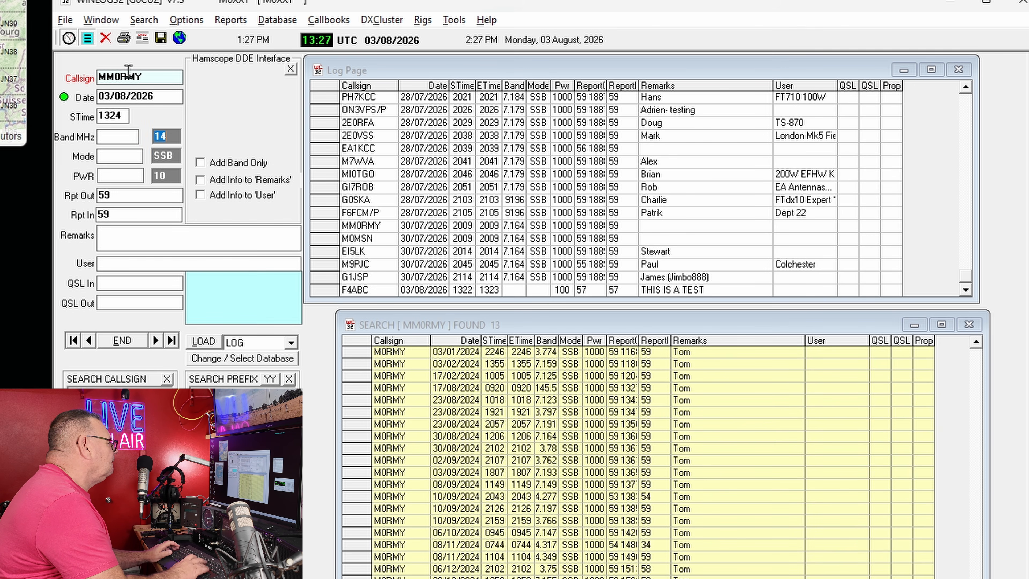
left_click(155, 80)
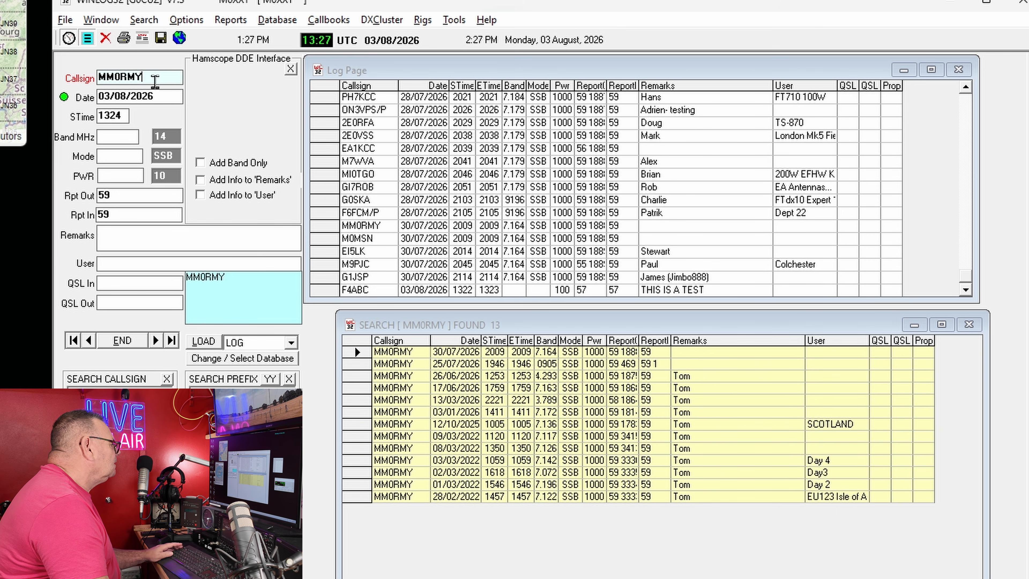
key("Up")
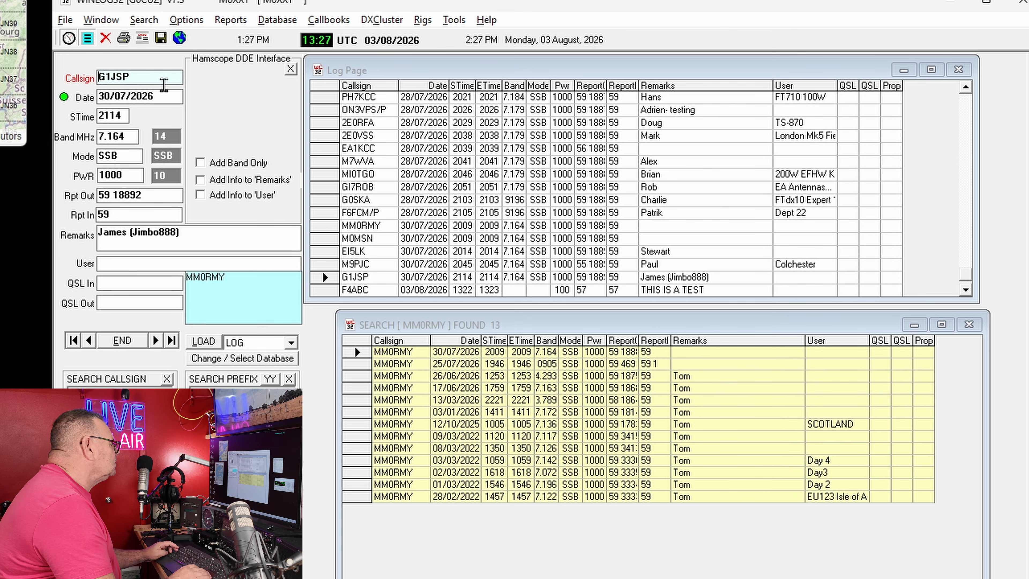
key("Down")
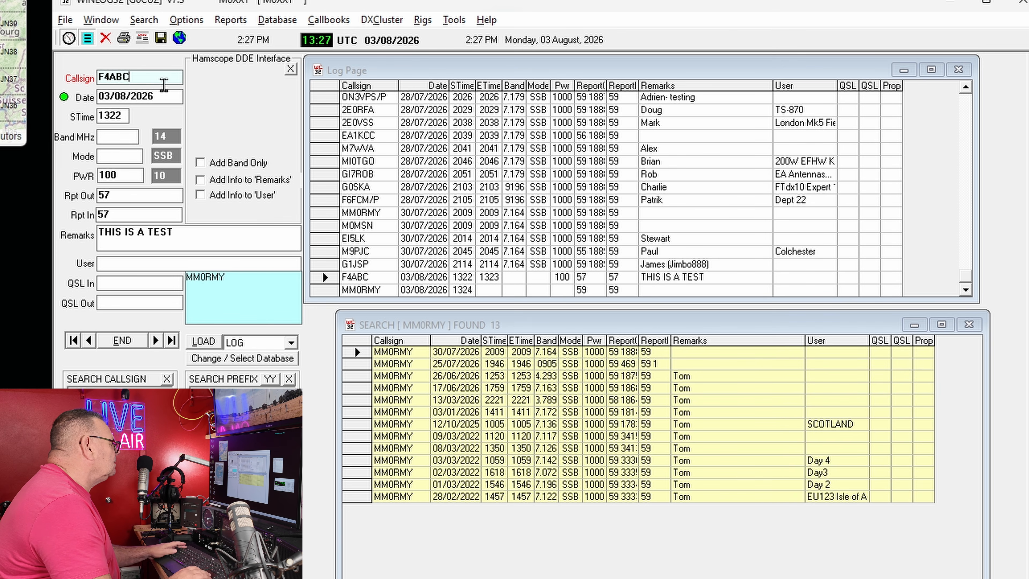
key("BackSpace")
key("BackSpace")
key("BackSpace")
key("BackSpace")
key("BackSpace")
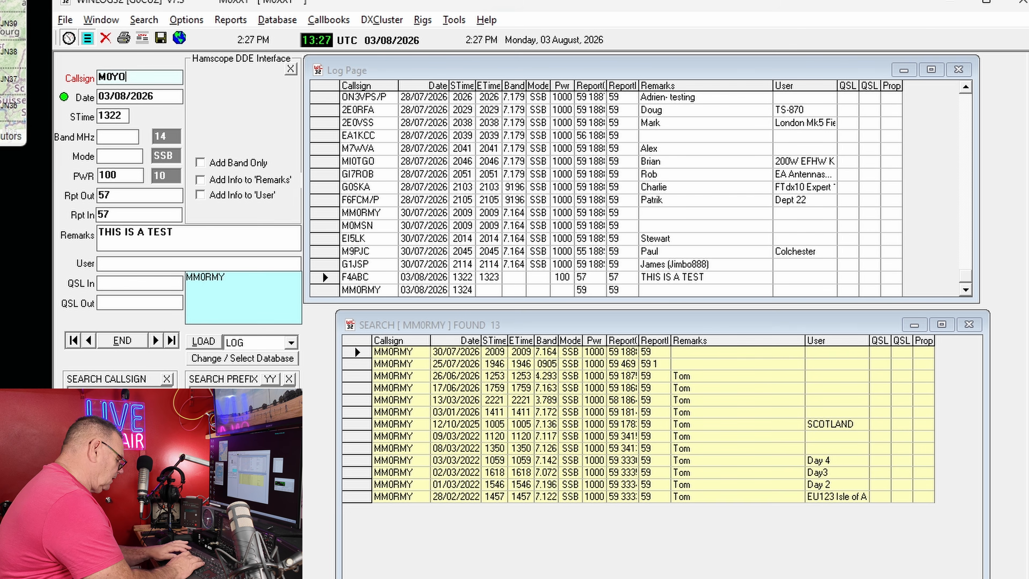
key("Tab")
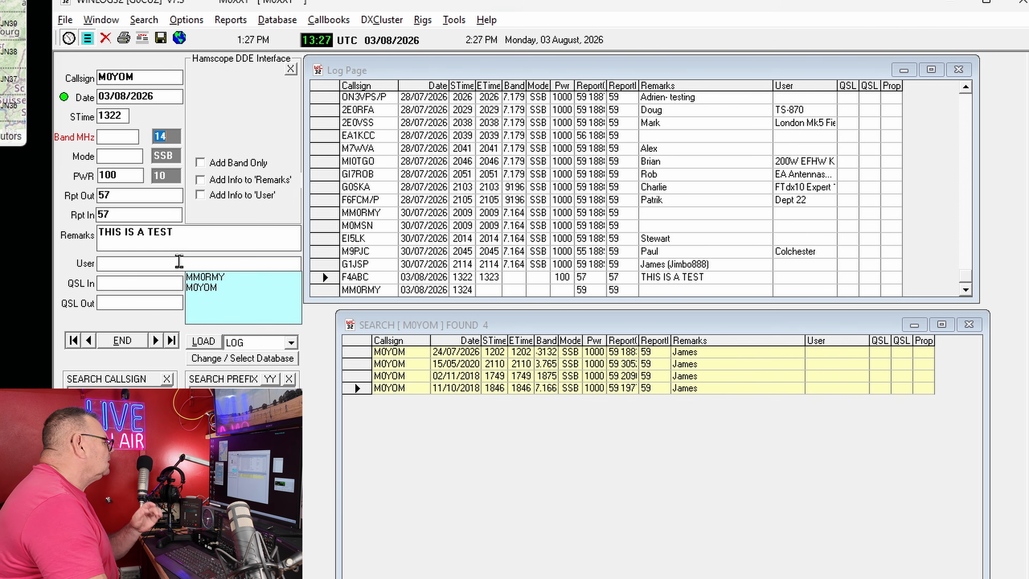
left_click(206, 277)
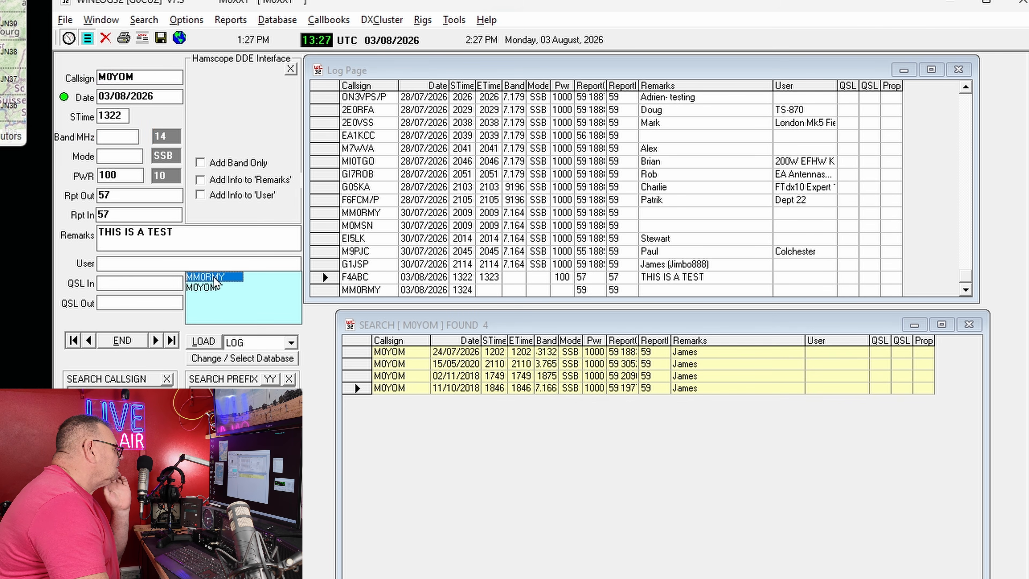
left_click(208, 288)
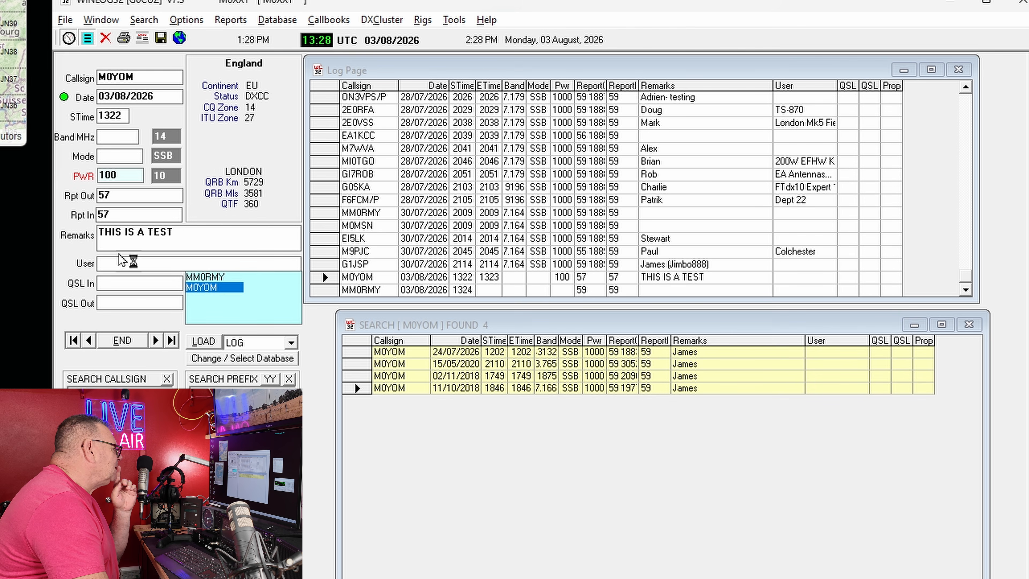
left_click(540, 515)
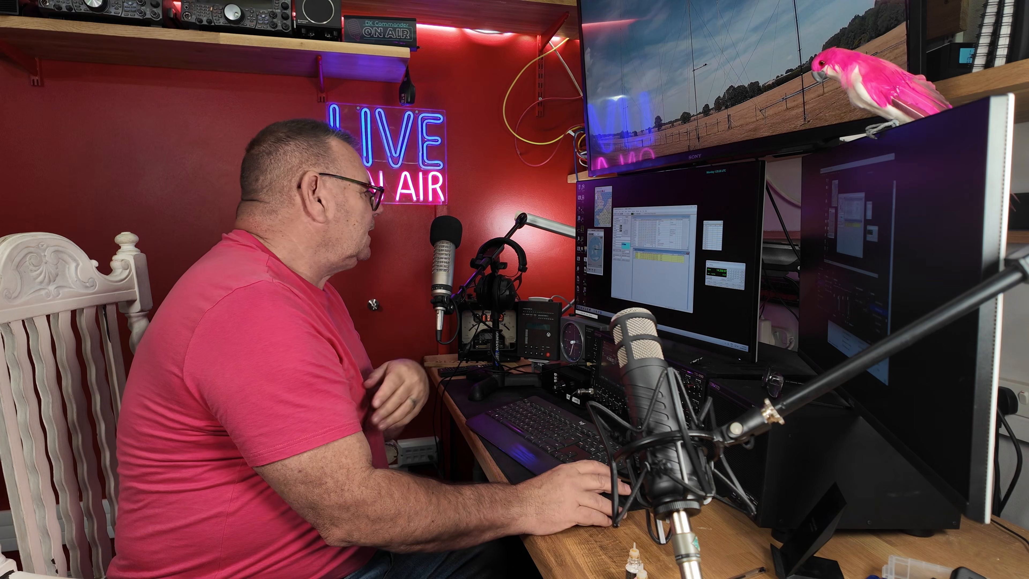
left_click(590, 310)
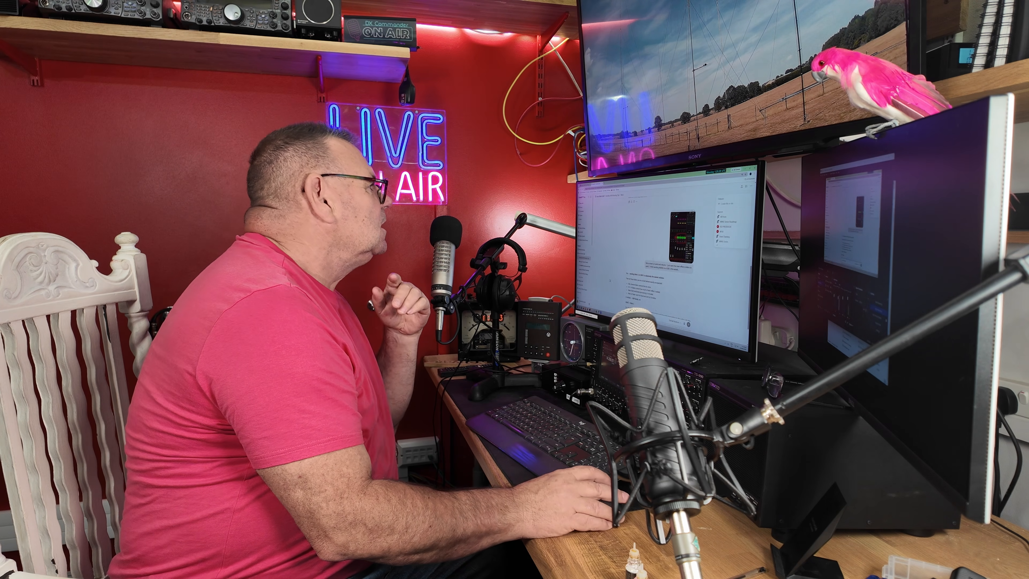
left_click(605, 183)
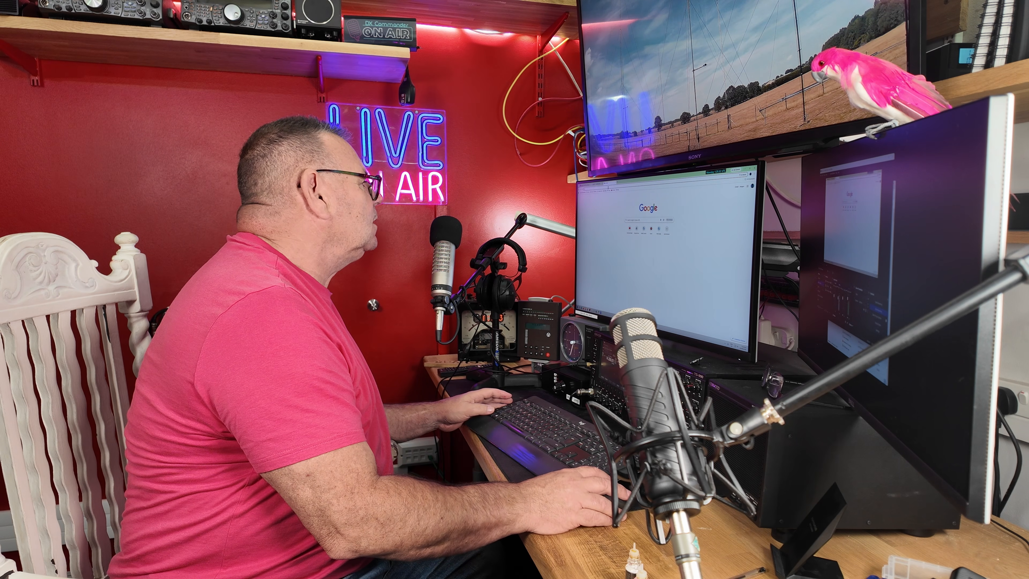
left_click(609, 189)
type("voac")
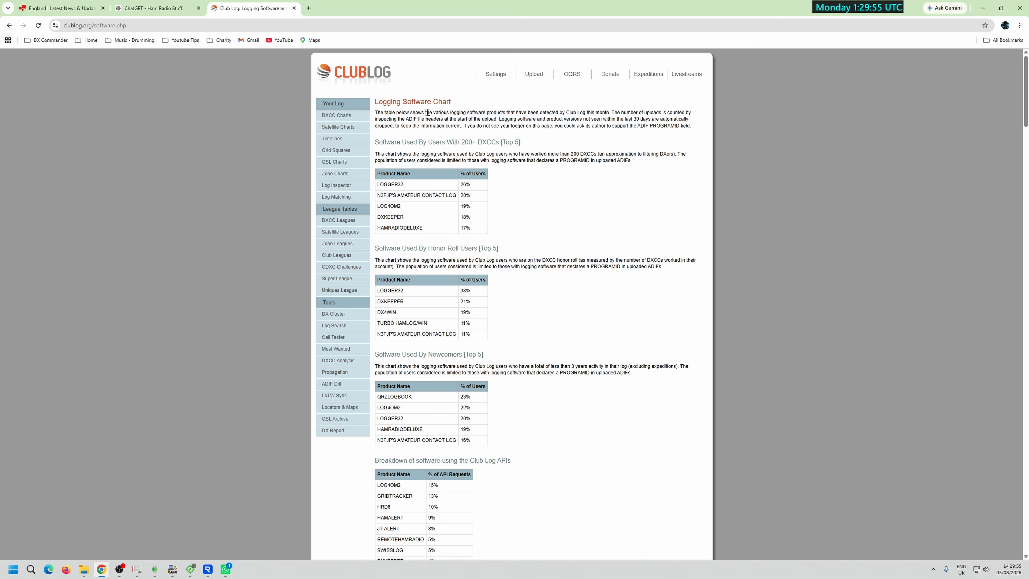
Switch to Club Log's logging software chart in the browser and examine the breakdown of software using its APIs.
scroll(584, 509, "down", 2)
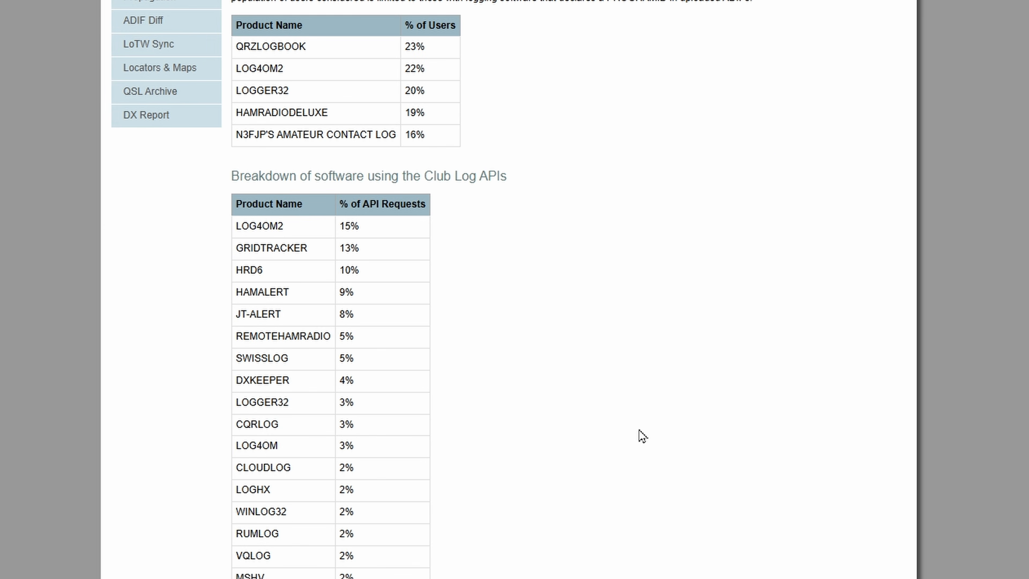
double_click(271, 226)
left_click(287, 249)
scroll(541, 350, "up", 10)
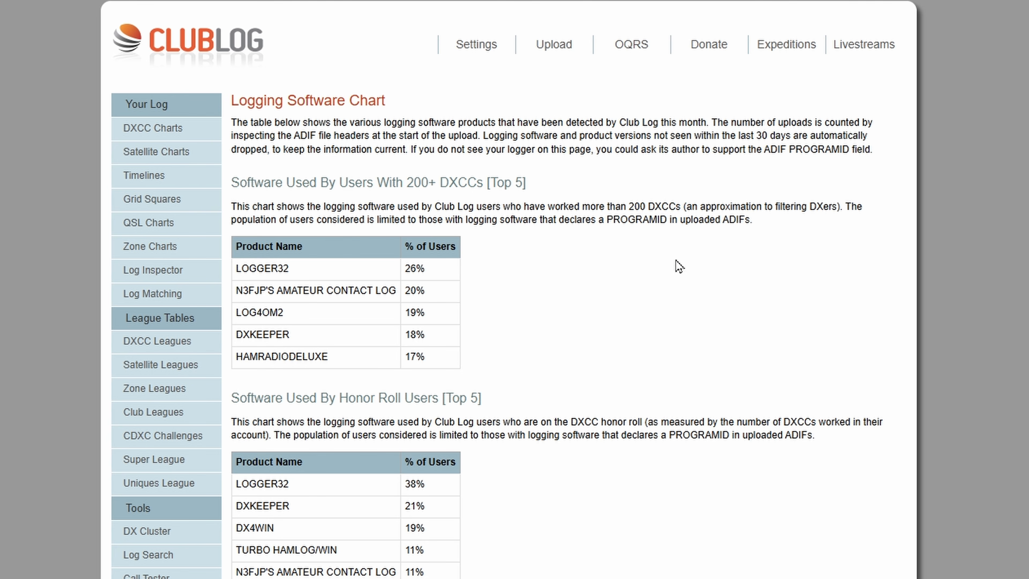
Examine the top-five logging software charts for users with 200+ DXCCs, Honor Roll users and newcomers.
scroll(658, 411, "down", 3)
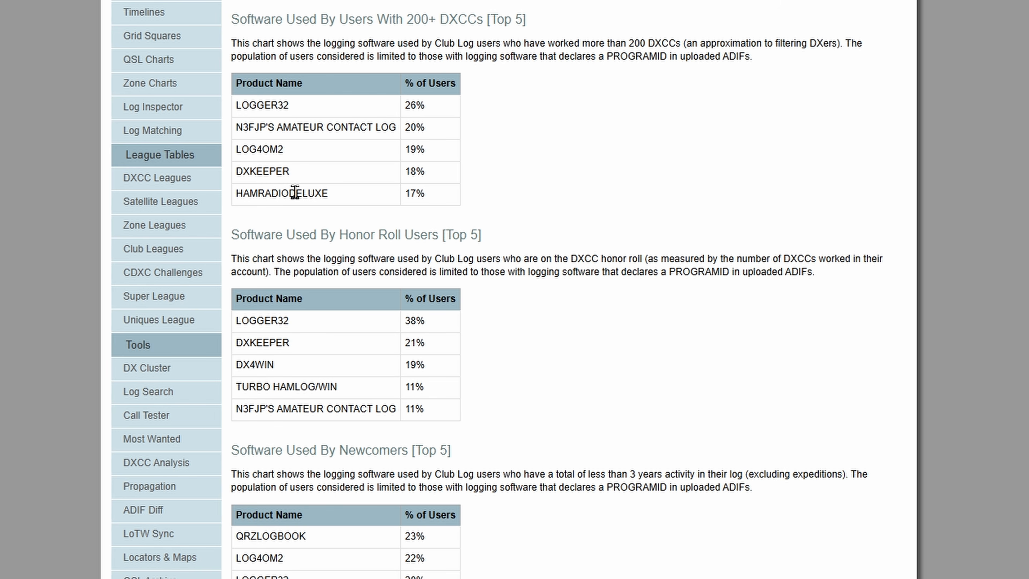
scroll(565, 418, "down", 8)
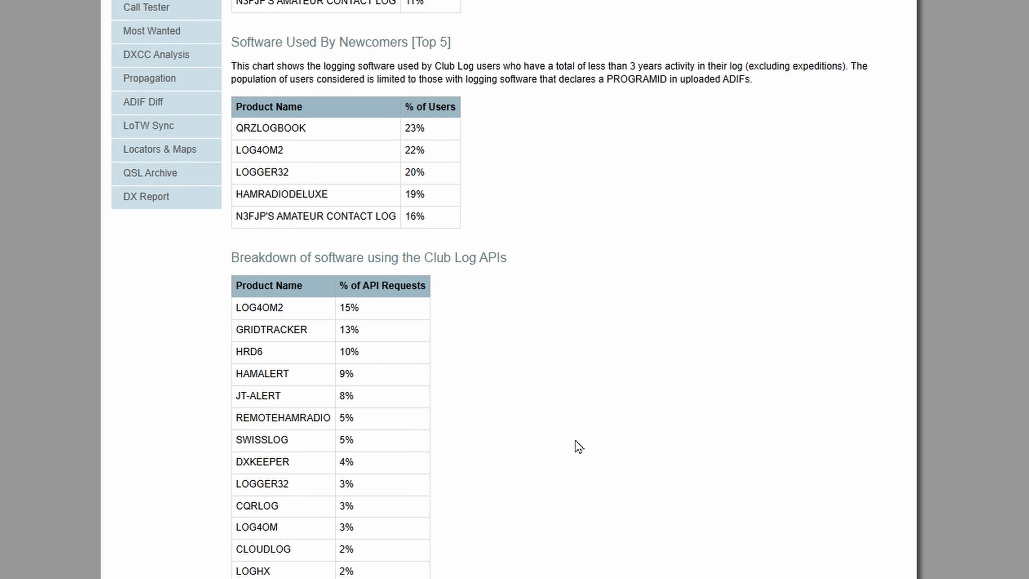
scroll(527, 324, "down", 3)
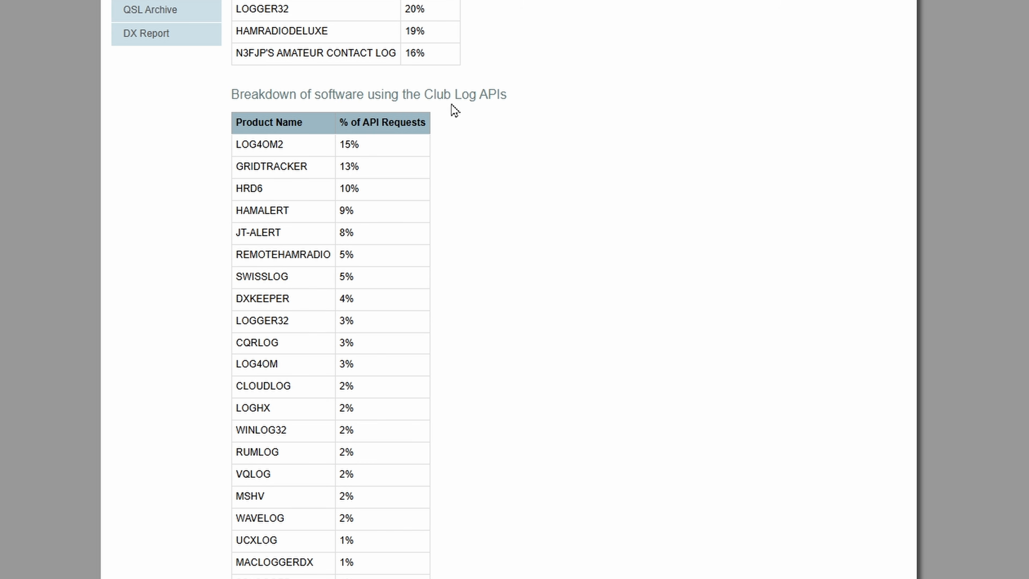
Compare the LOG4OM2 and LOG4OM entries in the API breakdown, and examine the ranking by number of ADIF file uploads.
double_click(264, 143)
double_click(261, 363)
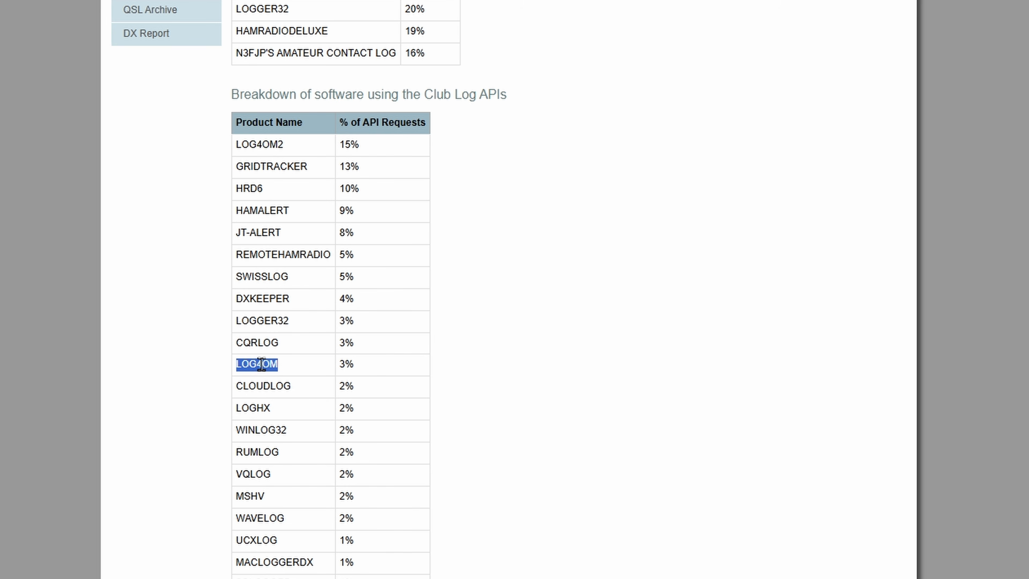
double_click(263, 145)
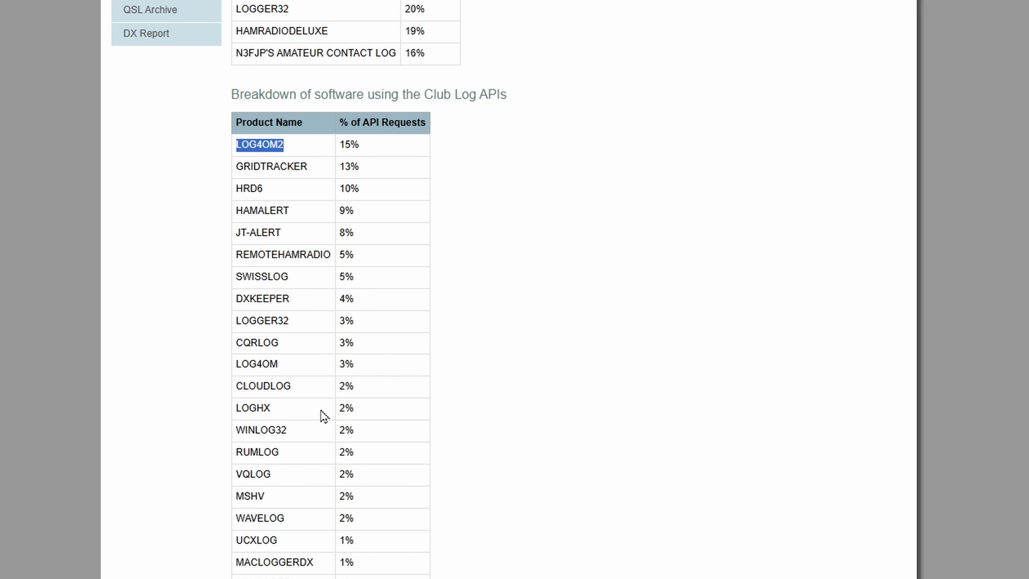
double_click(266, 365)
left_click(266, 367)
scroll(266, 367, "down", 15)
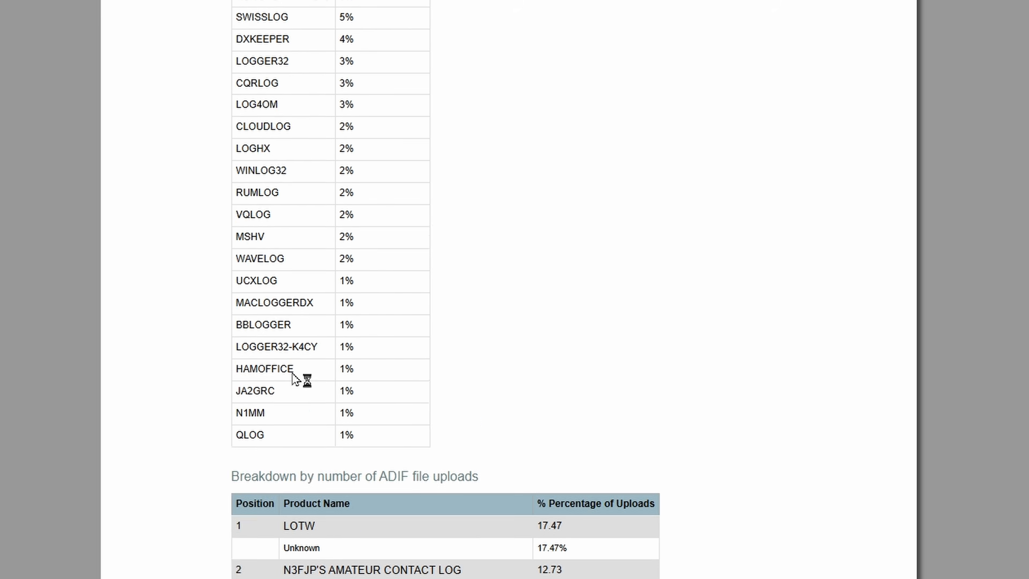
scroll(294, 379, "down", 7)
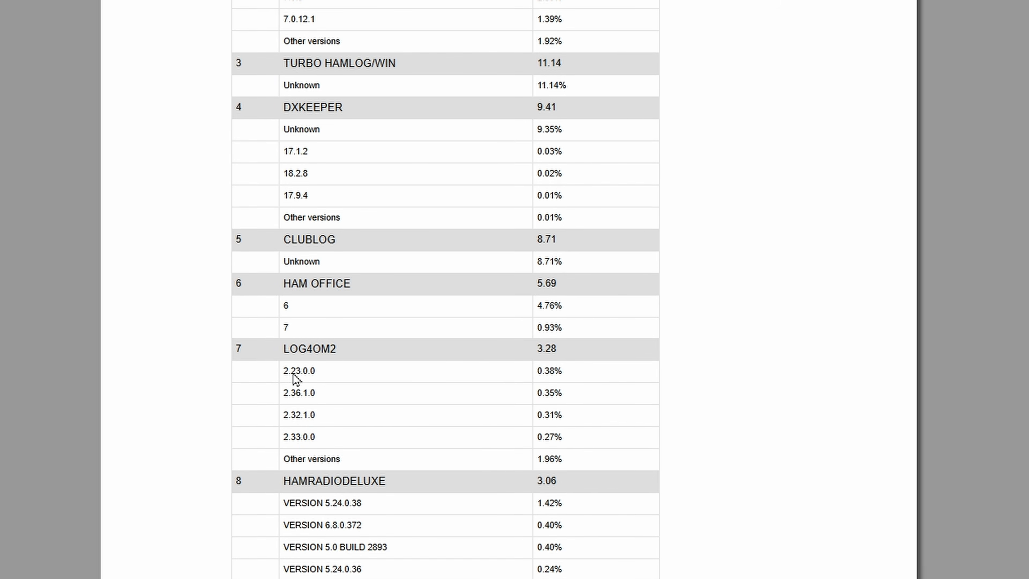